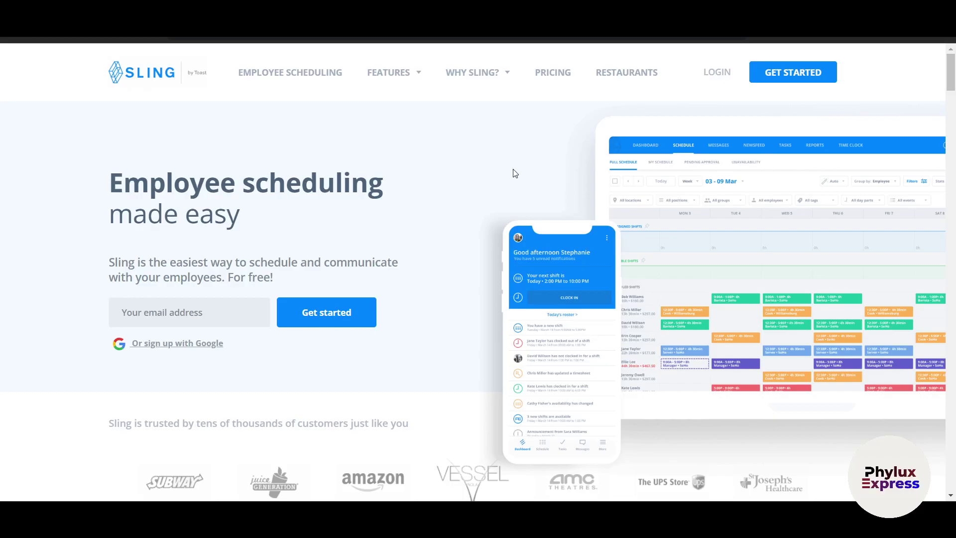
- Scroll through the Sling homepage to look over its content
scroll(515, 174, "down", 5)
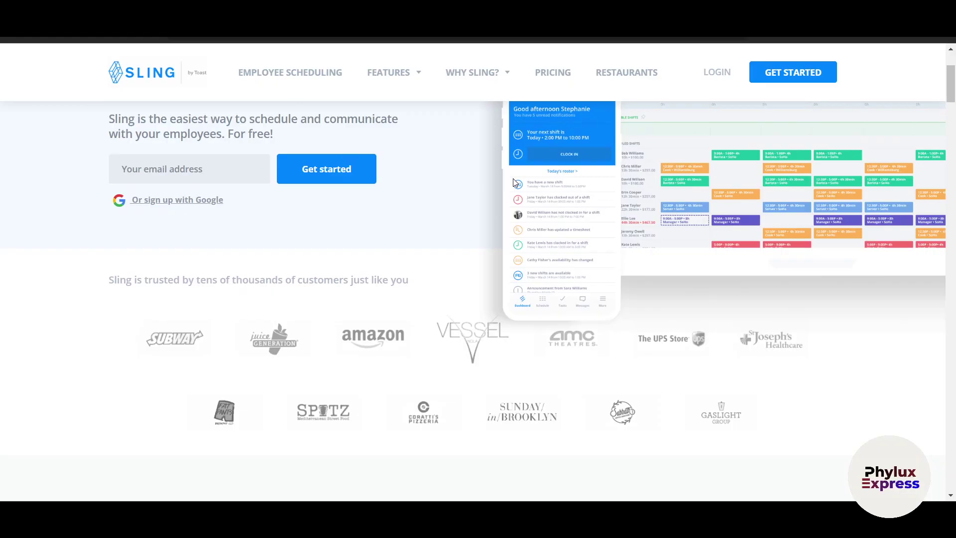
scroll(515, 183, "down", 1)
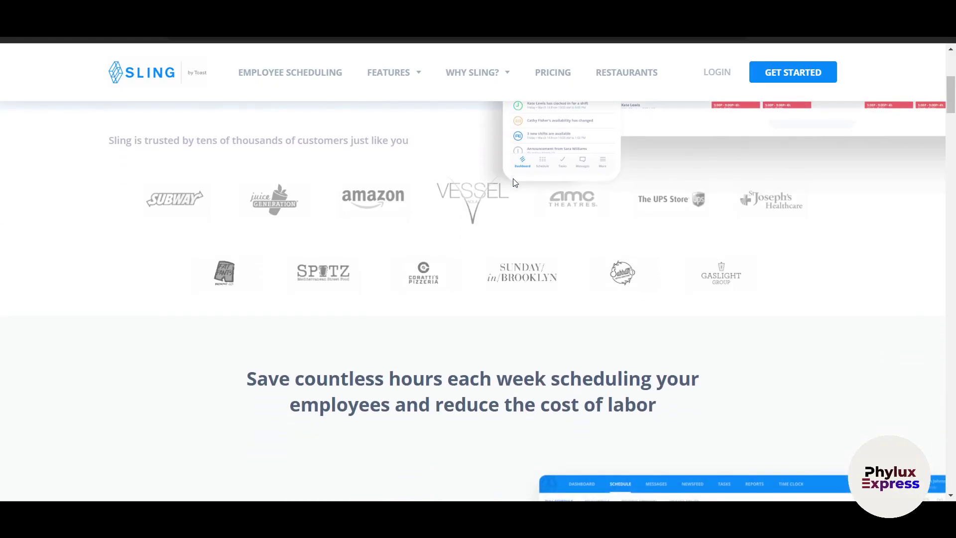
scroll(514, 182, "down", 4)
scroll(514, 182, "down", 2)
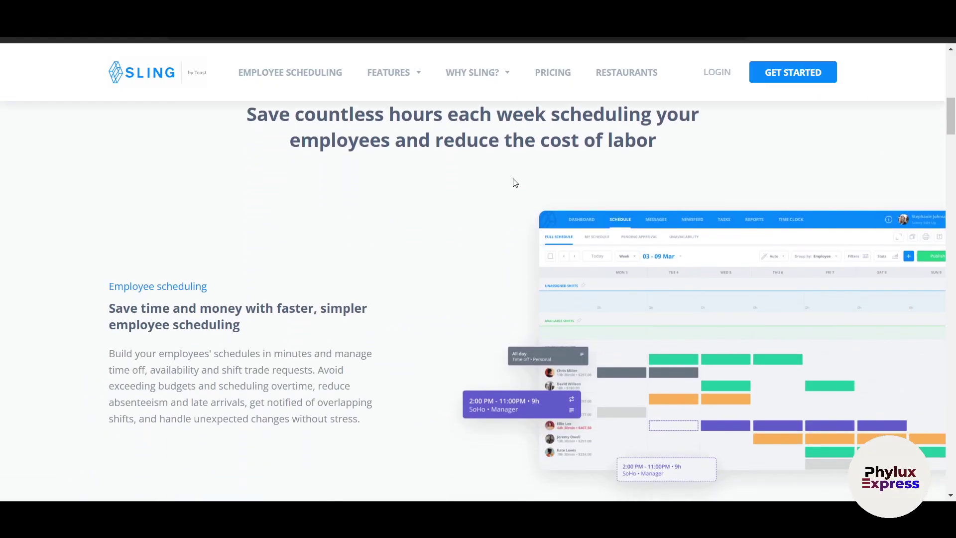
scroll(514, 182, "down", 3)
scroll(515, 182, "down", 2)
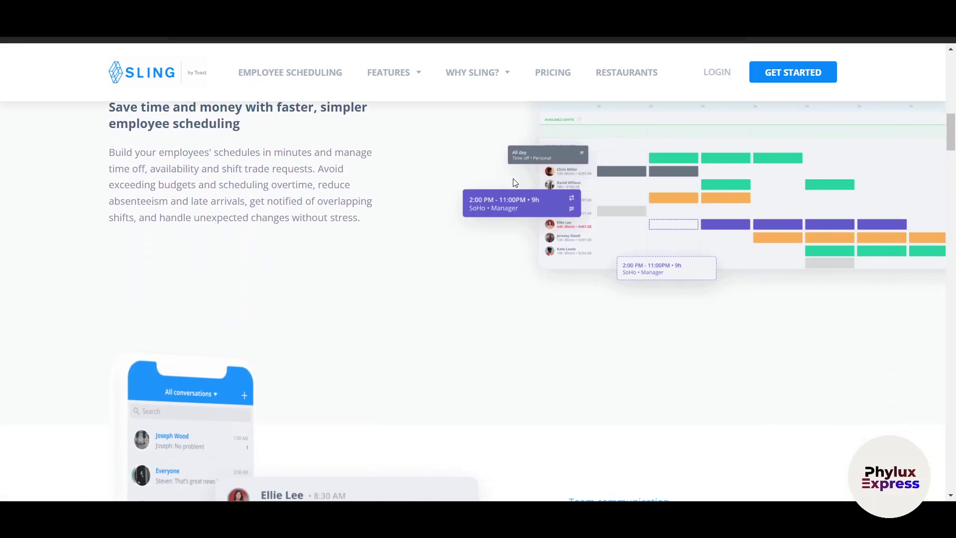
scroll(514, 183, "down", 3)
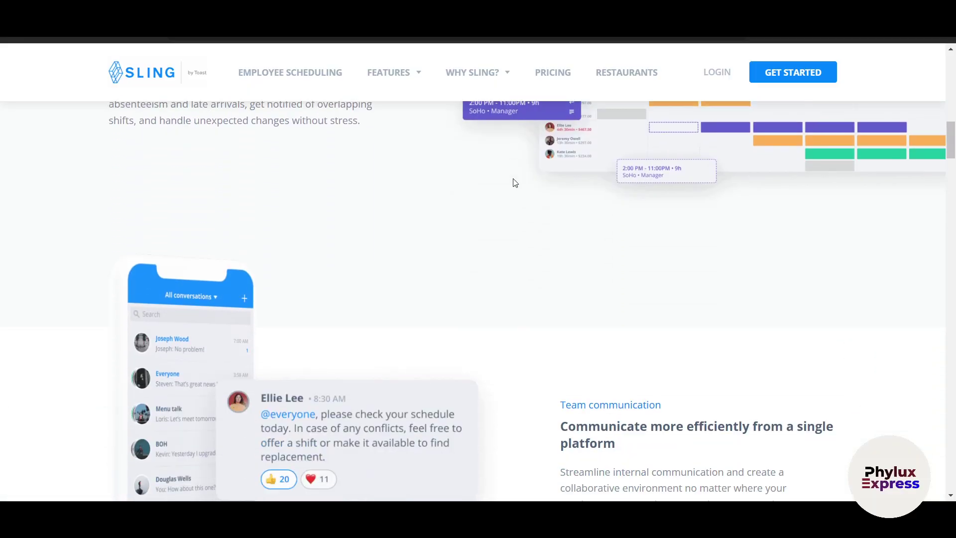
scroll(515, 183, "down", 4)
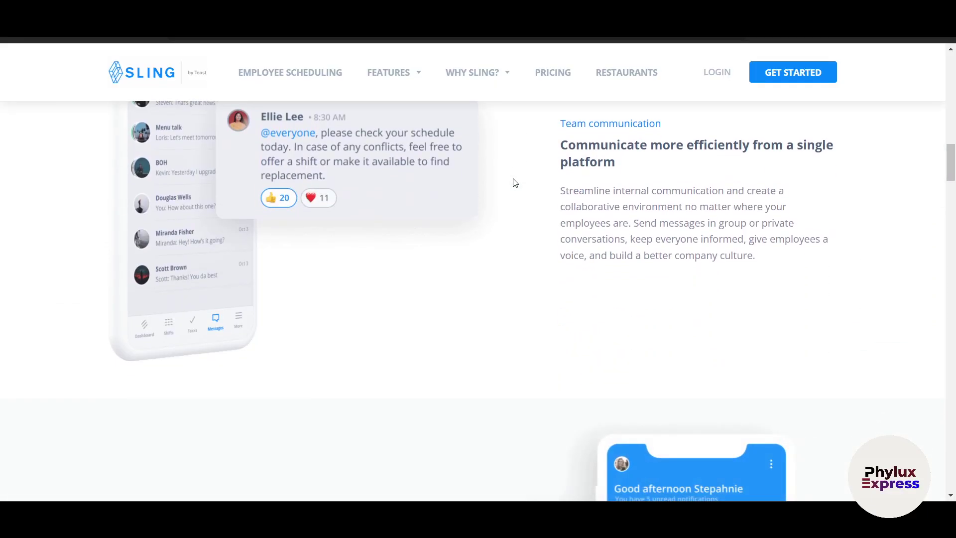
scroll(514, 183, "down", 4)
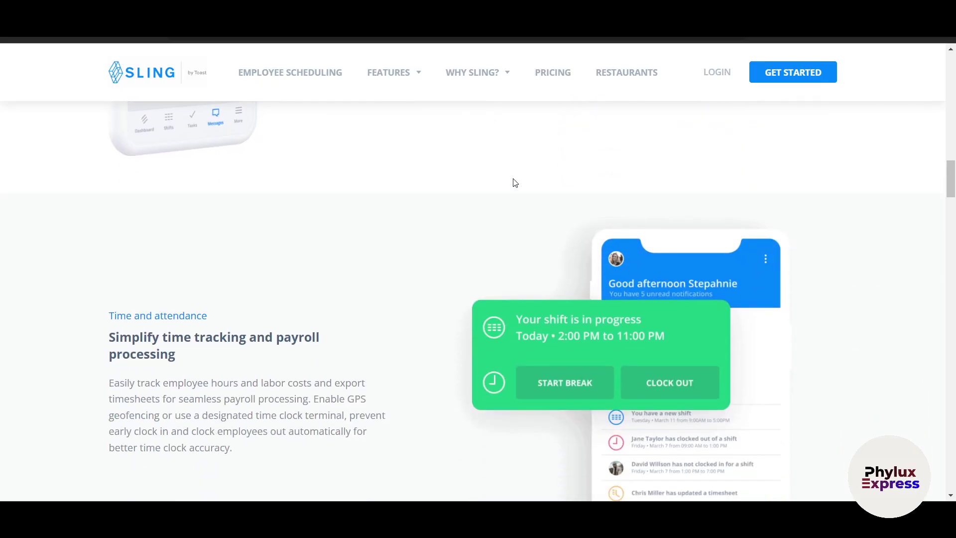
scroll(514, 183, "down", 2)
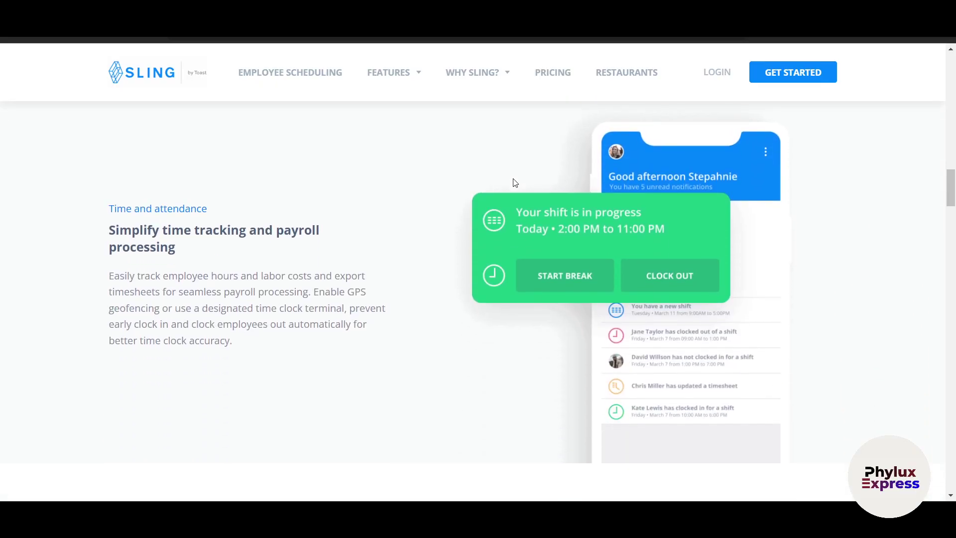
scroll(515, 183, "down", 2)
scroll(514, 183, "down", 2)
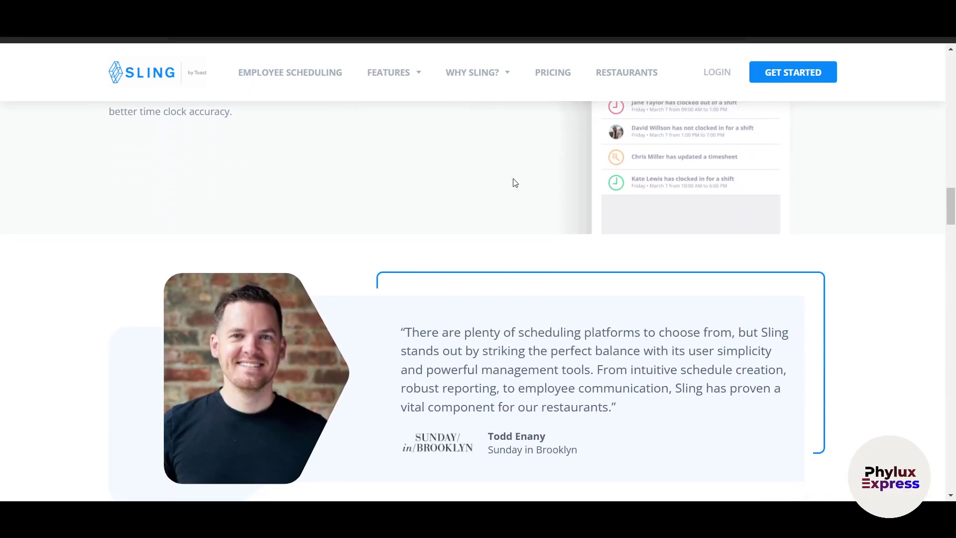
scroll(515, 183, "down", 2)
scroll(514, 182, "down", 3)
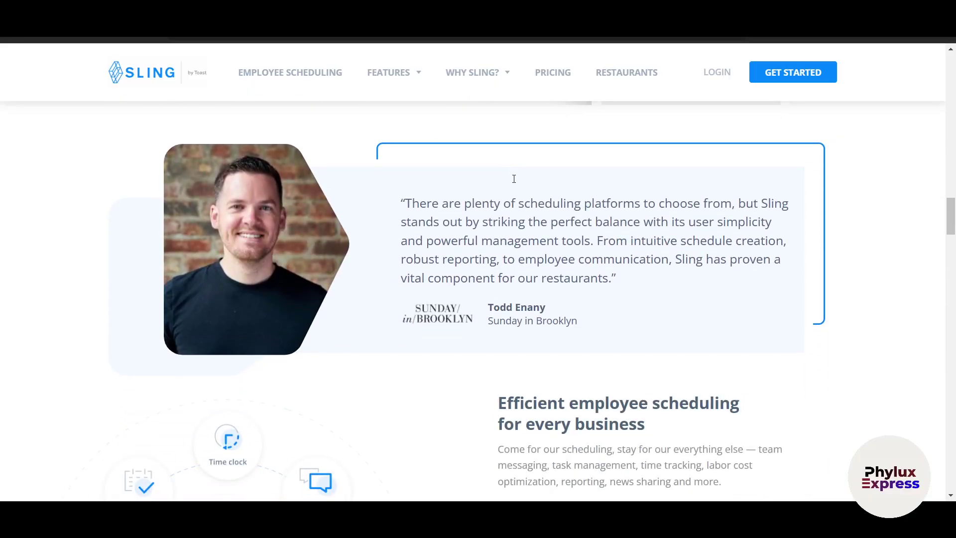
scroll(515, 183, "down", 2)
scroll(515, 179, "down", 3)
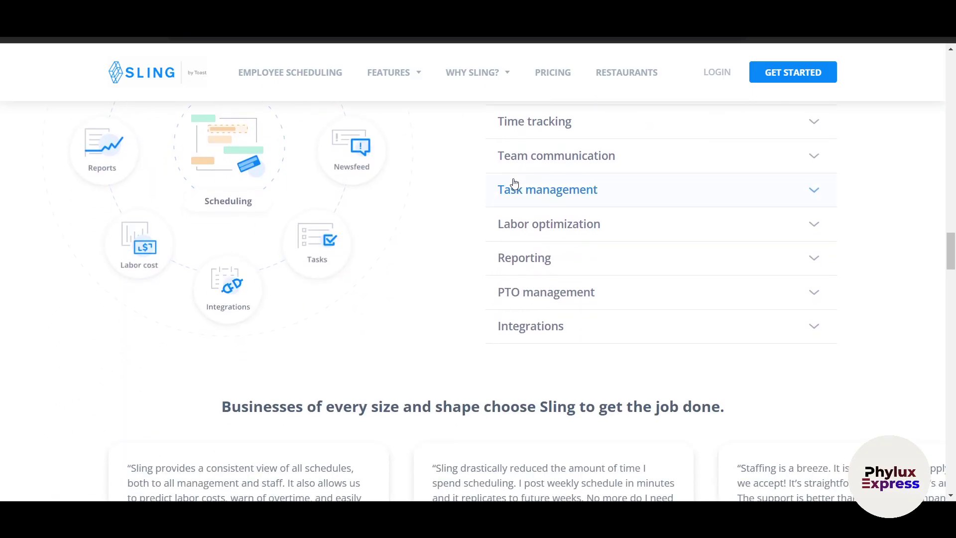
scroll(515, 183, "down", 5)
scroll(515, 183, "down", 3)
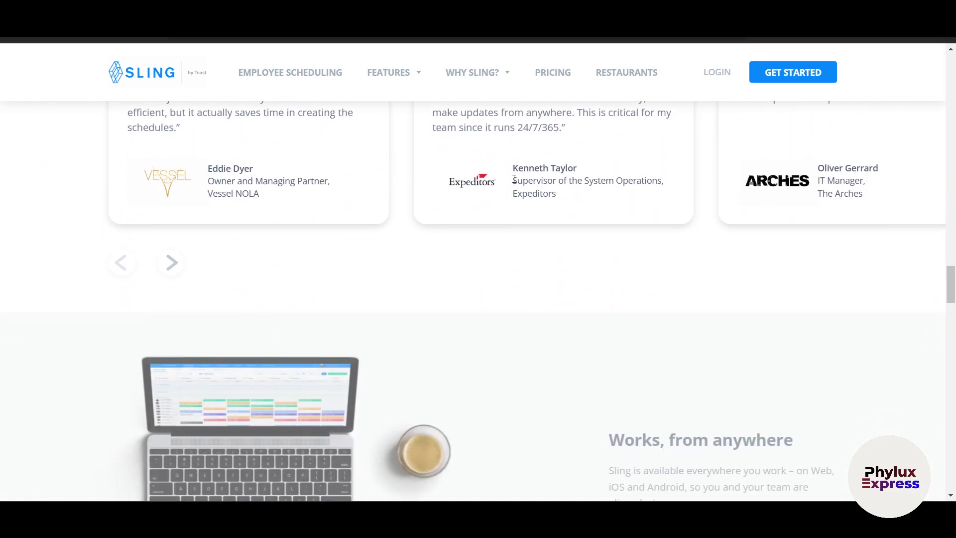
scroll(515, 181, "down", 6)
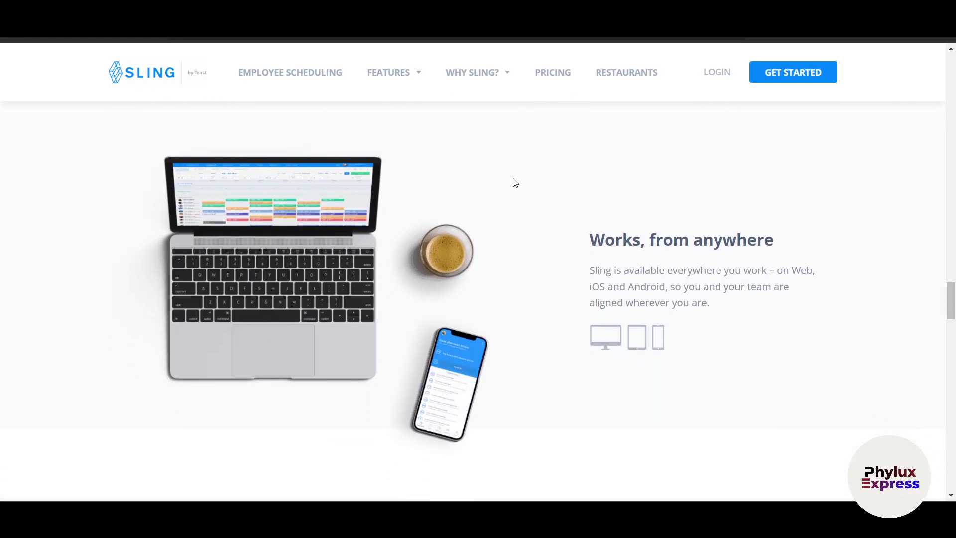
scroll(515, 183, "up", 2)
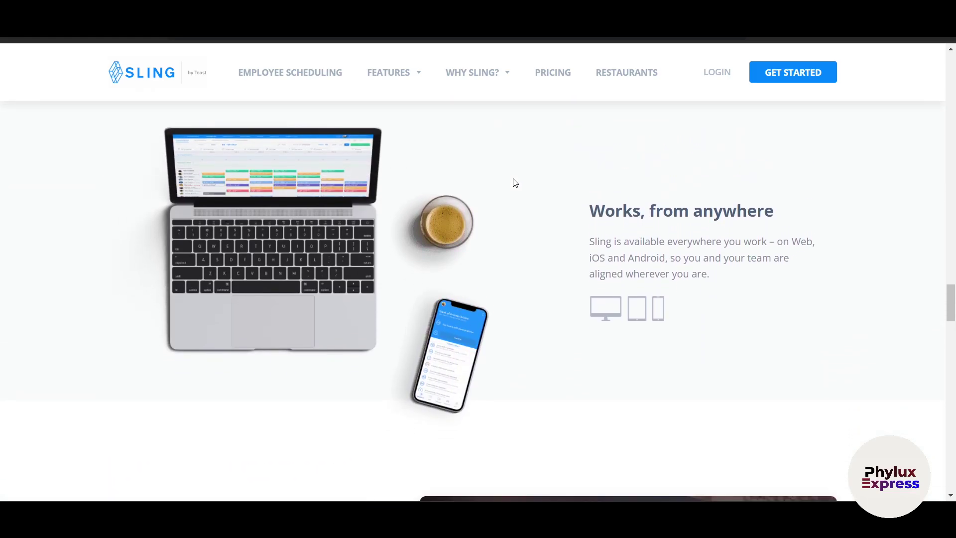
scroll(515, 183, "up", 10)
scroll(515, 183, "up", 15)
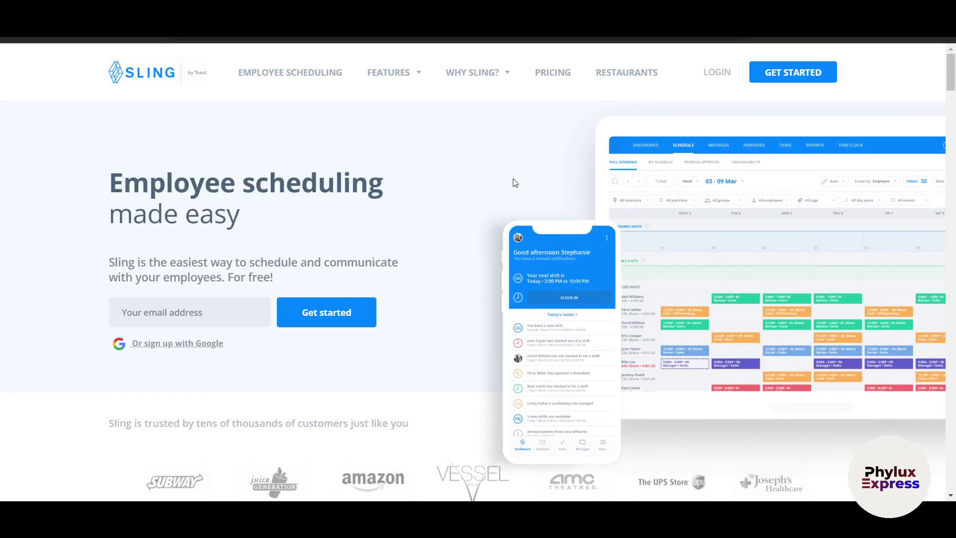
- Go to Pricing and review the Free, Premium ($1.70) and Business ($3.40) plans
left_click(554, 74)
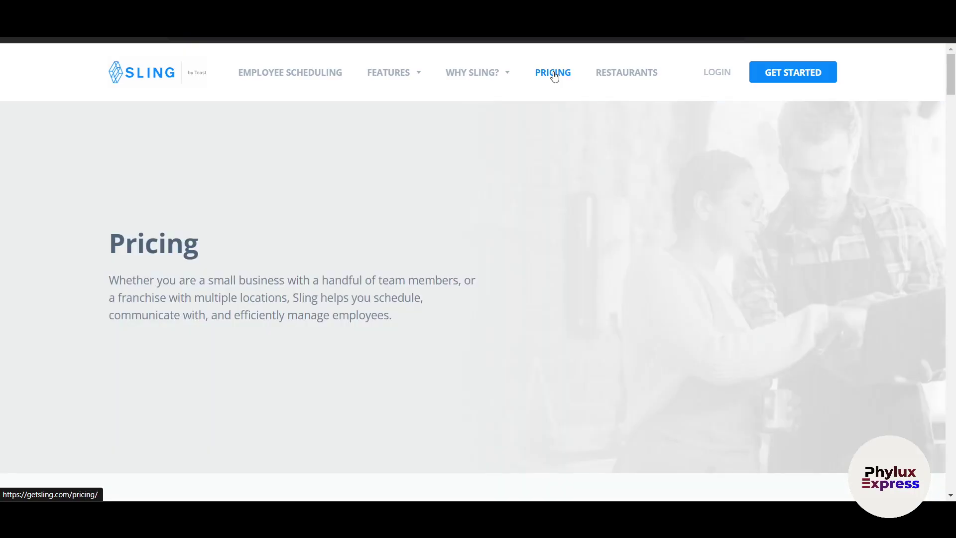
scroll(589, 300, "down", 5)
scroll(591, 305, "down", 5)
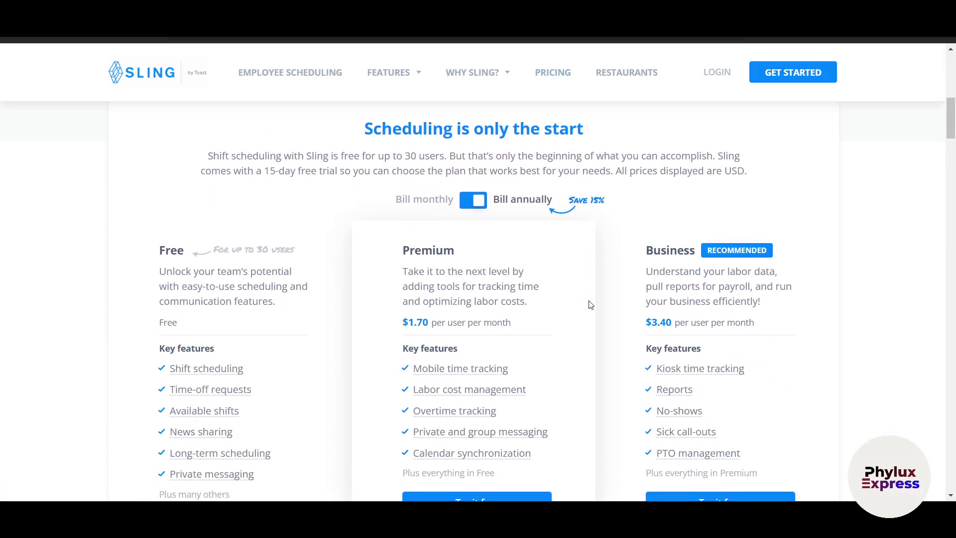
scroll(590, 305, "down", 1)
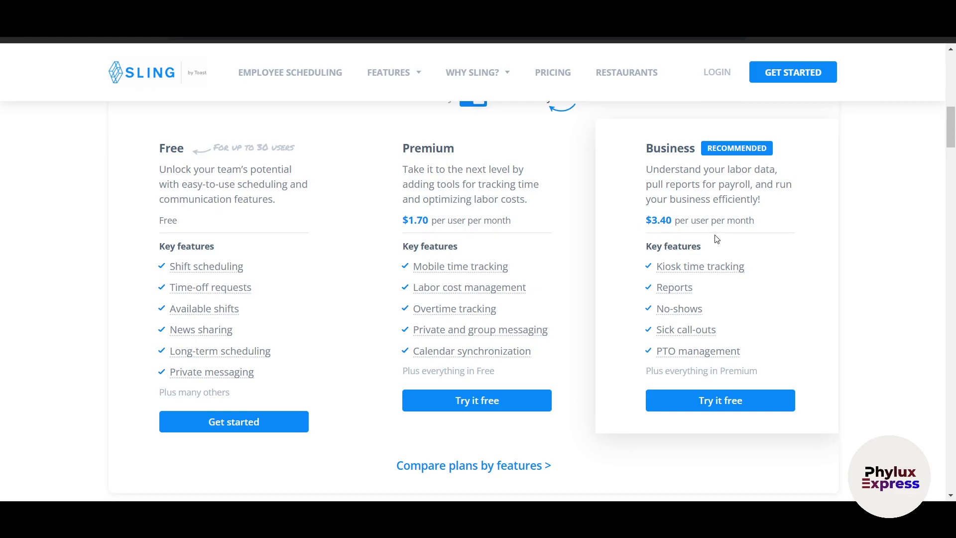
scroll(776, 334, "down", 2)
scroll(775, 335, "up", 2)
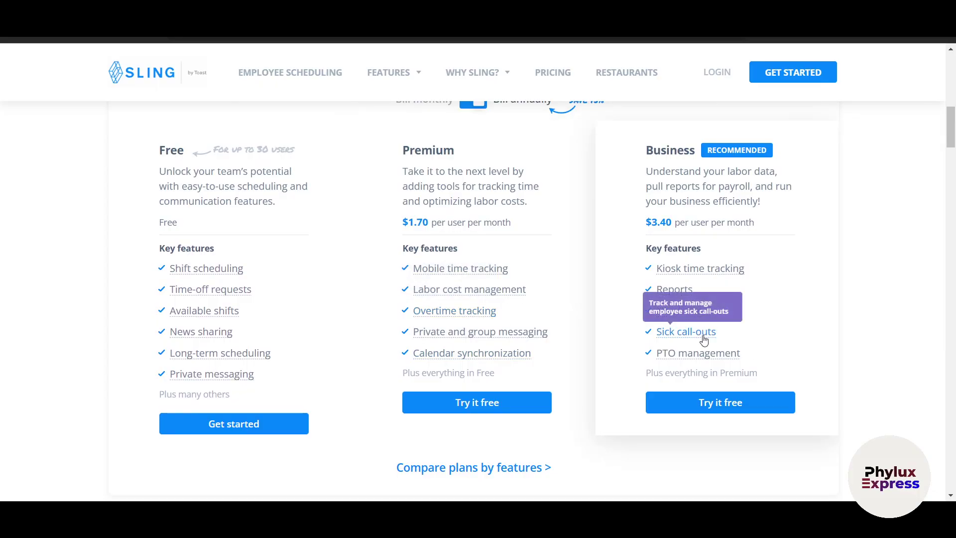
scroll(705, 335, "up", 10)
scroll(770, 428, "down", 9)
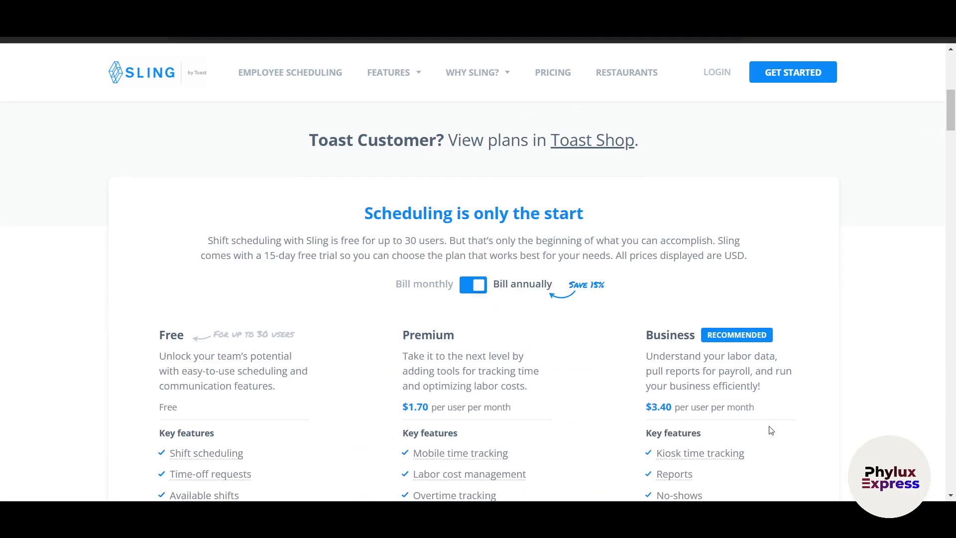
scroll(771, 430, "down", 10)
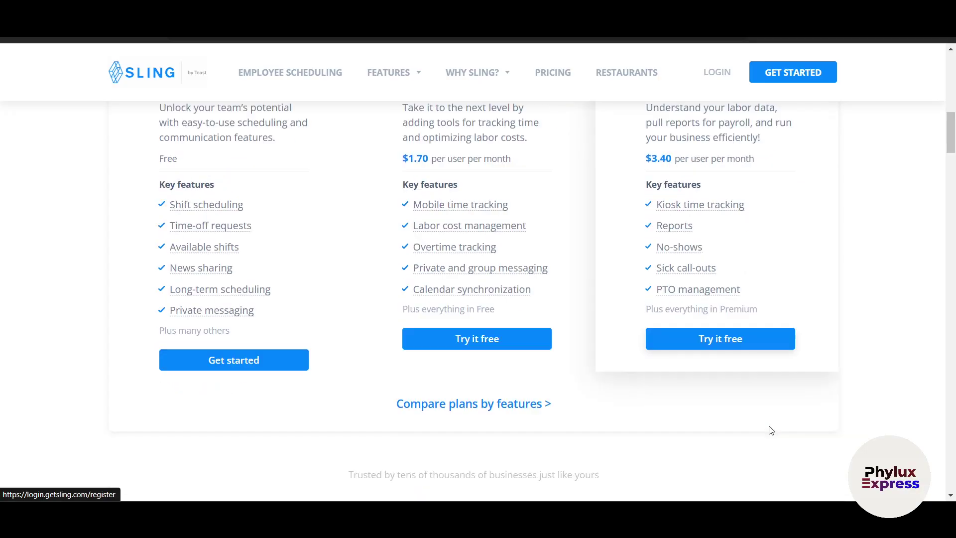
scroll(770, 429, "up", 8)
scroll(770, 430, "down", 5)
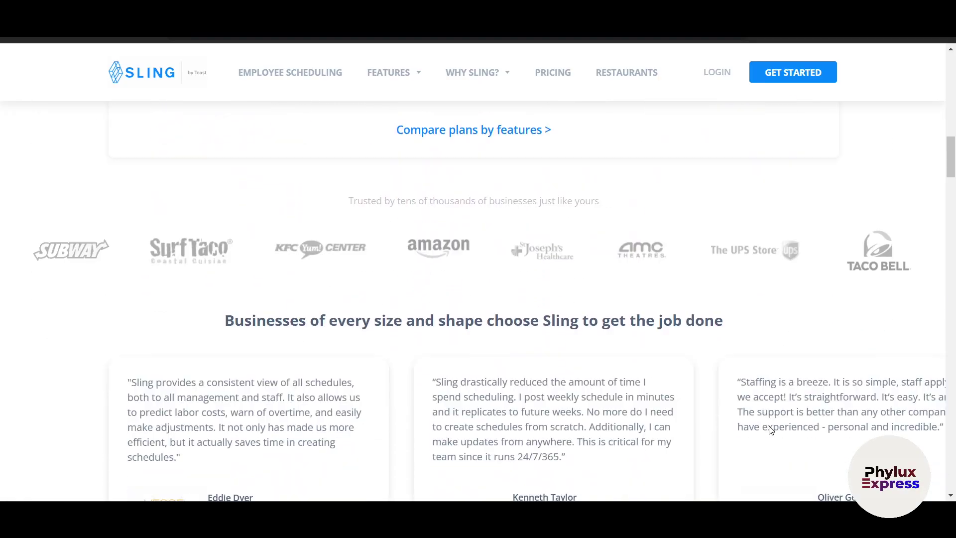
scroll(770, 430, "up", 15)
scroll(771, 430, "up", 3)
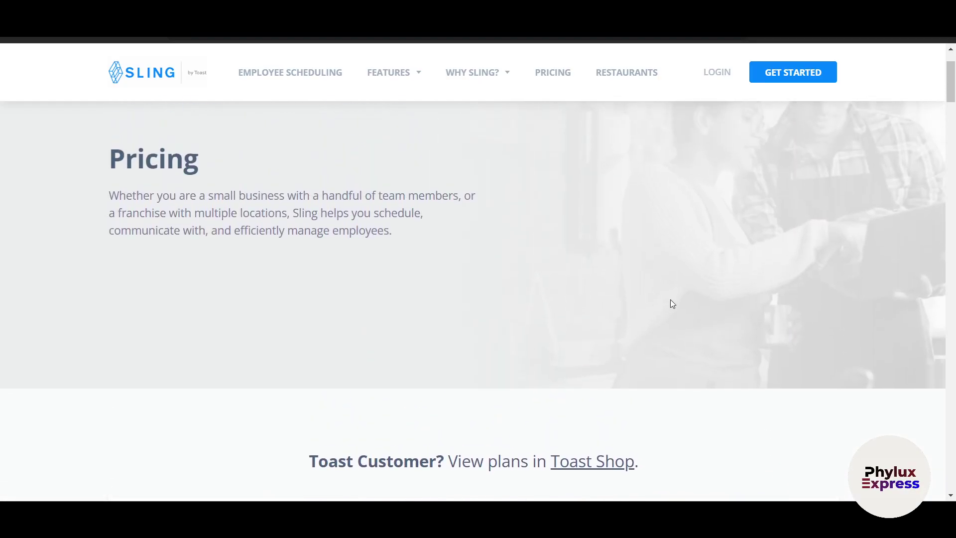
- Start sign-up via Get Started and pick 'Create a new Sling account'
left_click(771, 81)
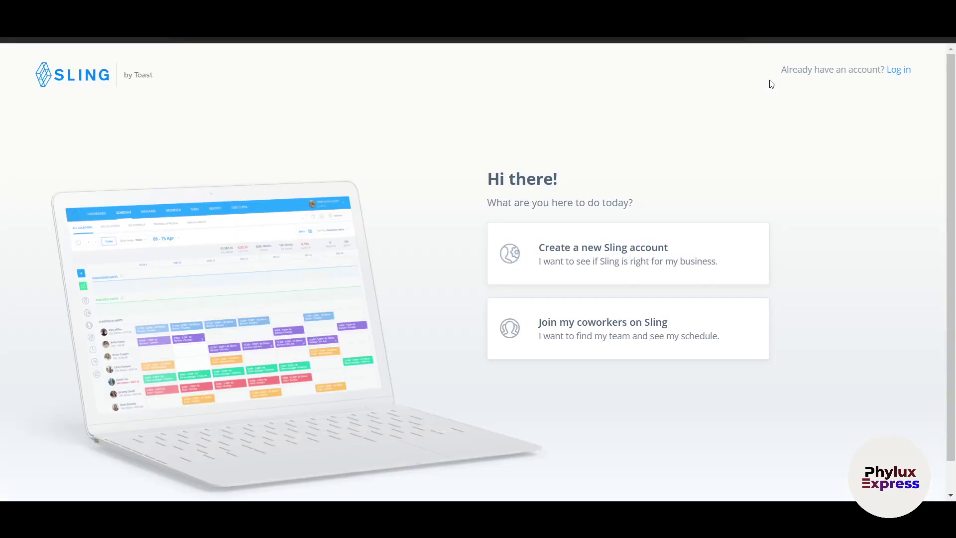
scroll(809, 314, "down", 1)
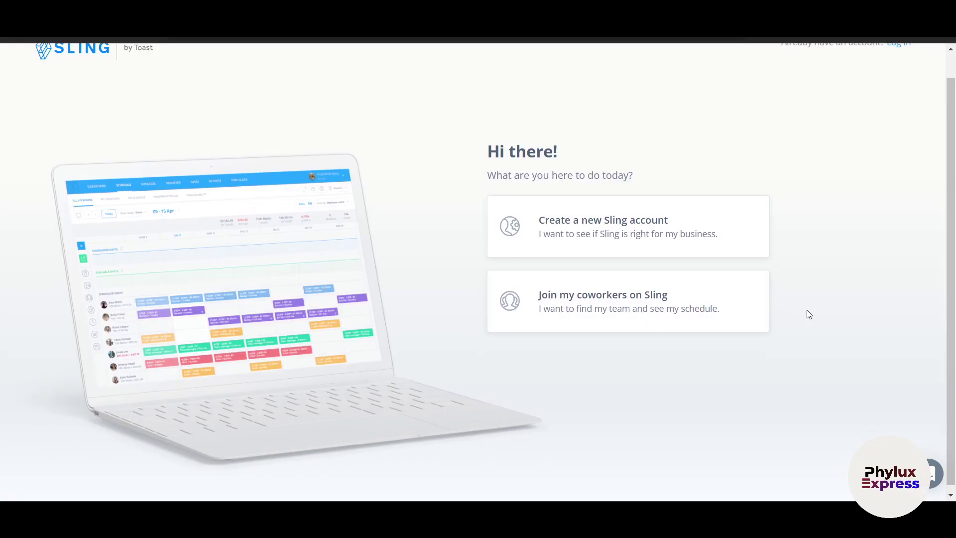
scroll(807, 313, "down", 1)
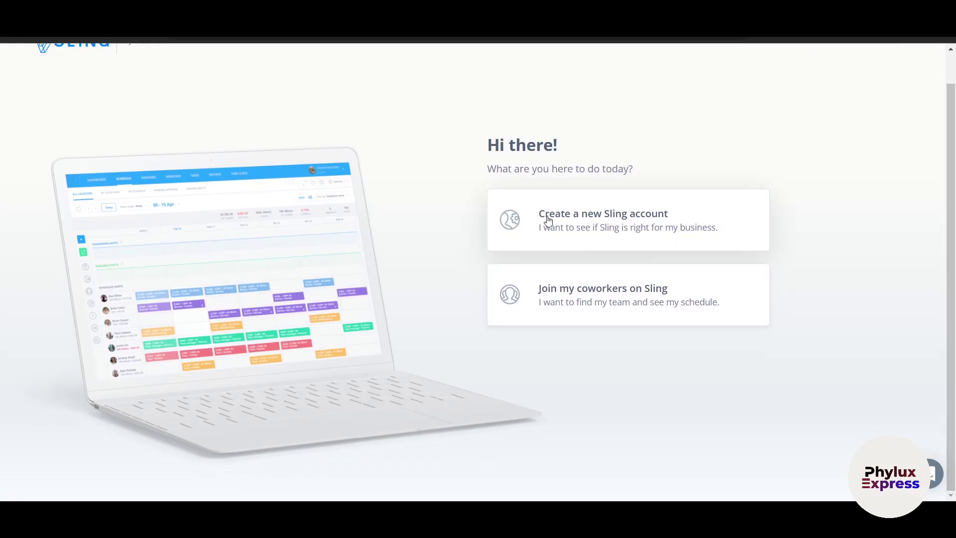
left_click(636, 226)
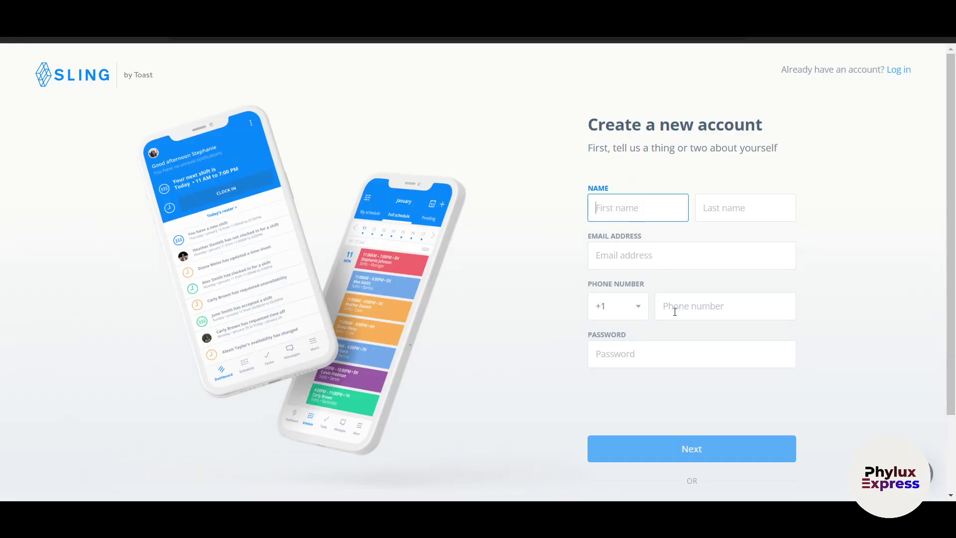
scroll(674, 311, "down", 2)
- Sign up with a Google account, allow Sling access, and advance to company details
left_click(678, 420)
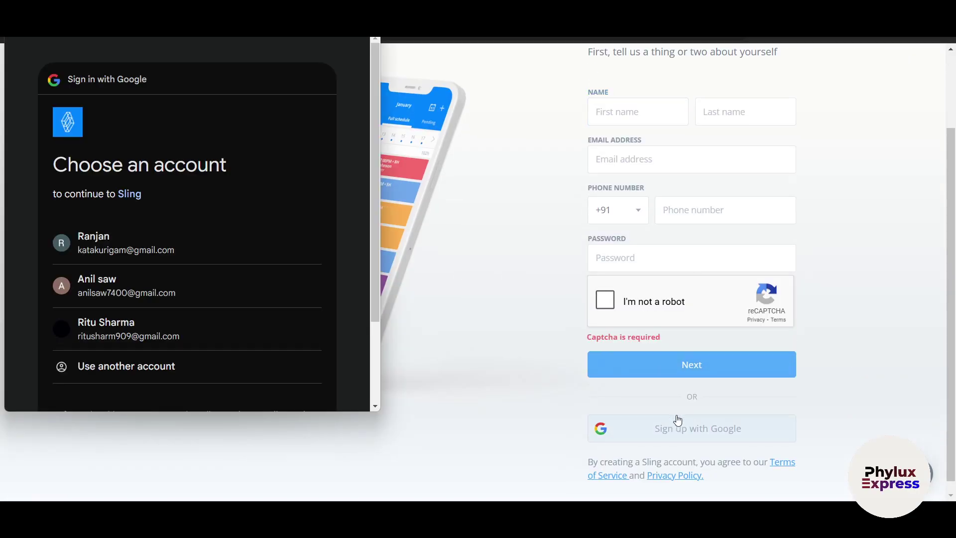
left_click(164, 284)
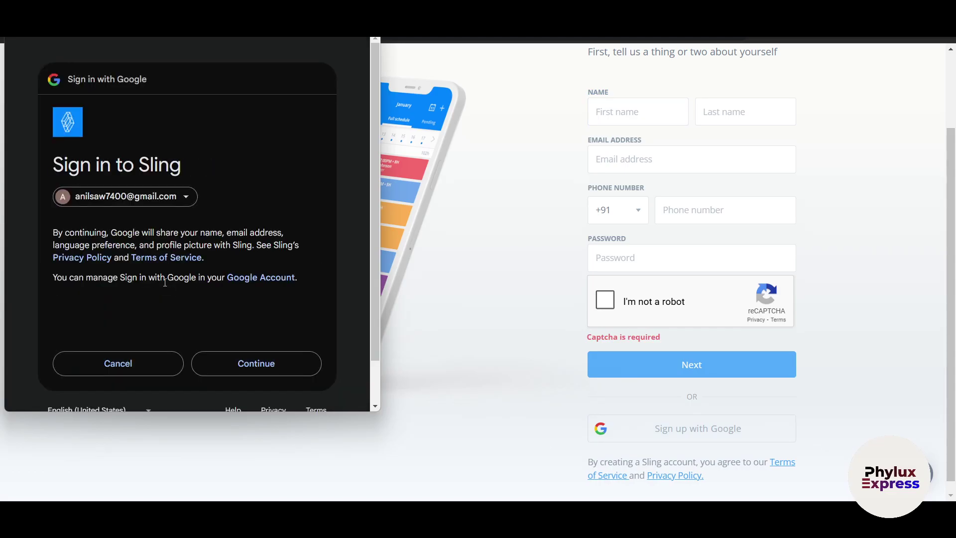
left_click(246, 365)
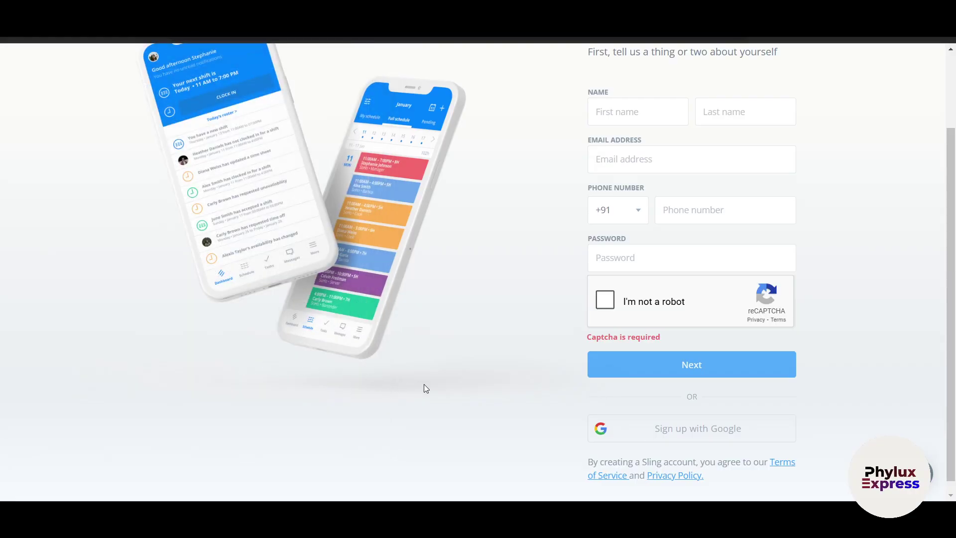
scroll(431, 388, "down", 1)
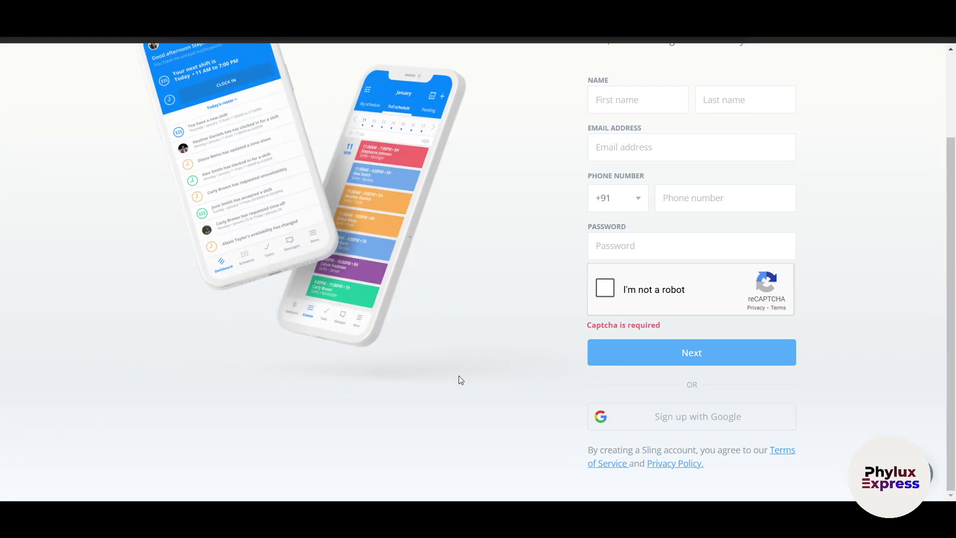
left_click(600, 291)
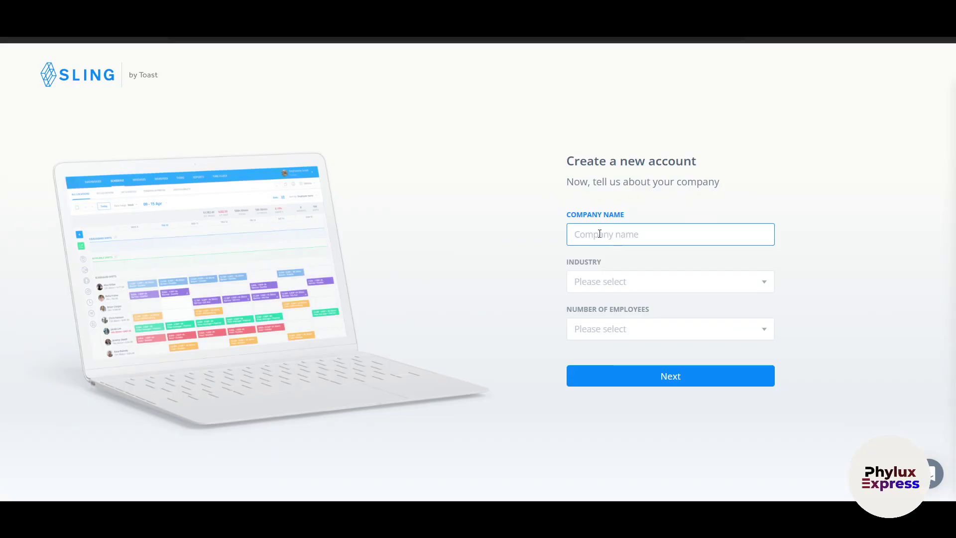
- Enter company Phylux Express, industry Fitness, 1 - 20 employees, and submit
type("Phylux Express")
key("Tab")
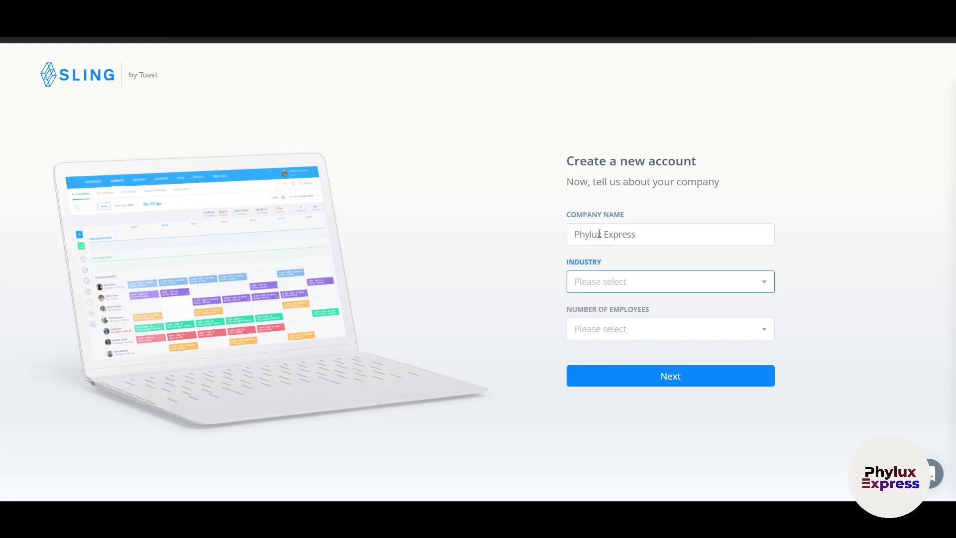
left_click(598, 281)
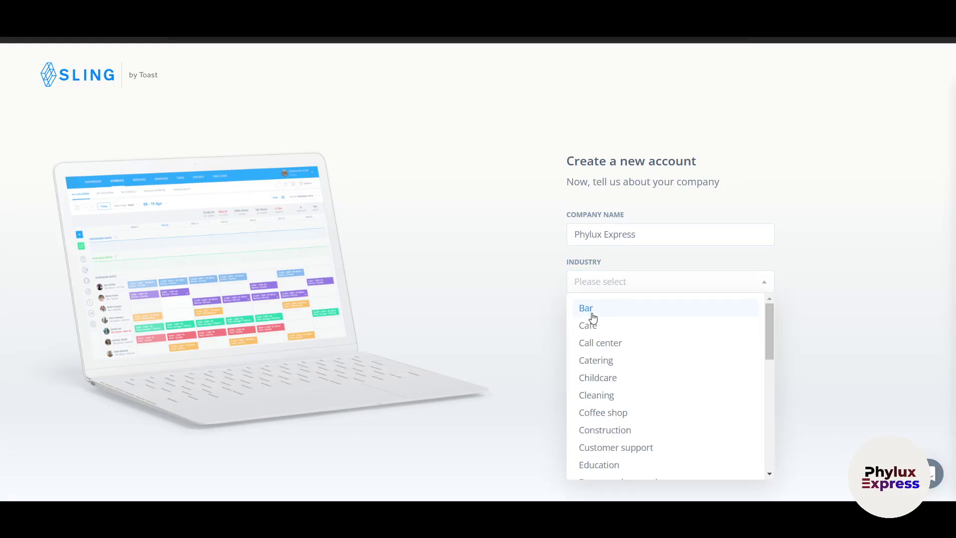
scroll(598, 328, "down", 1)
scroll(610, 349, "down", 2)
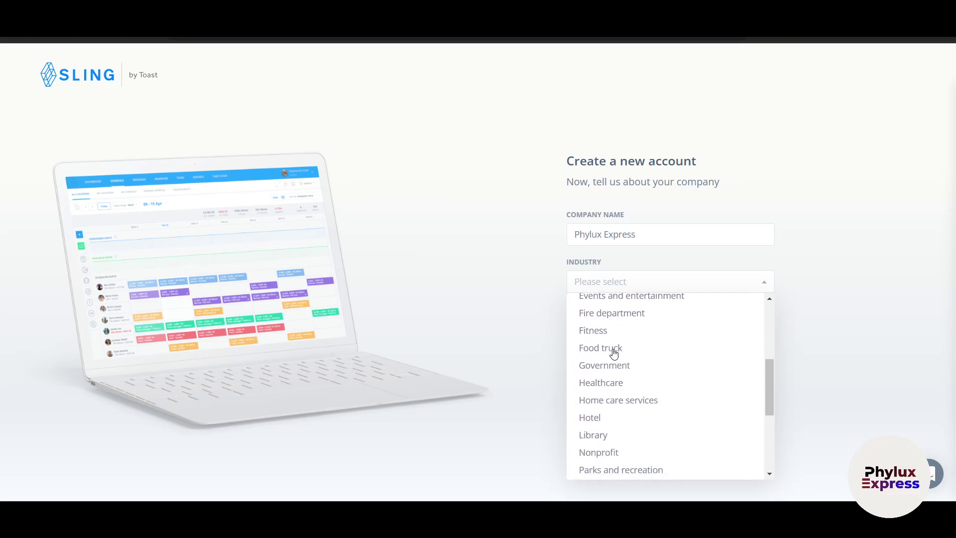
left_click(601, 335)
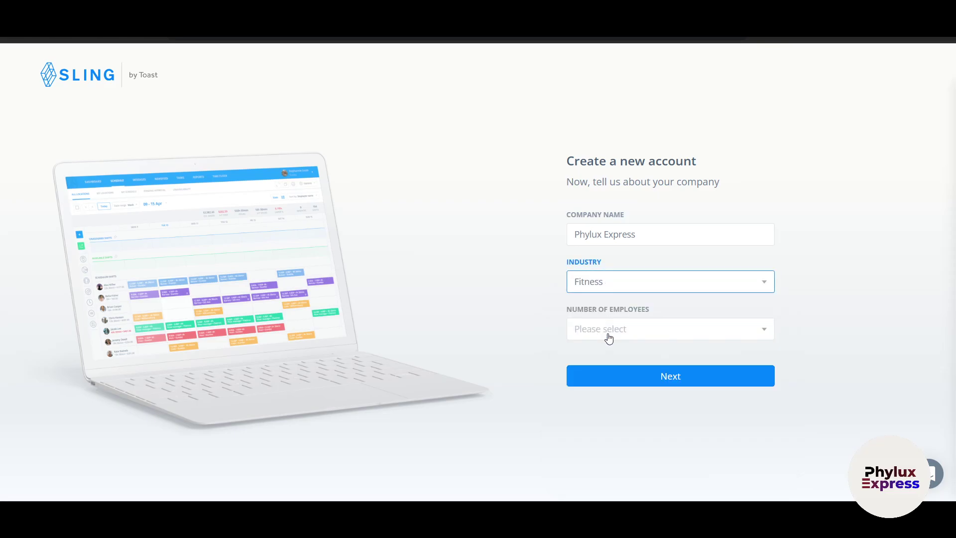
left_click(610, 334)
left_click(601, 356)
left_click(638, 369)
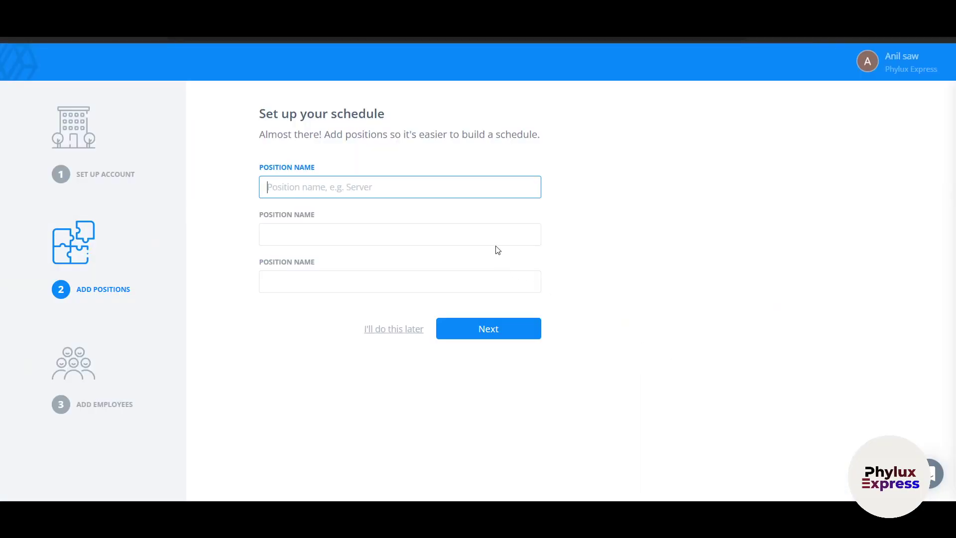
- Enter Owner as the first position name, then defer the positions step
type("Owner")
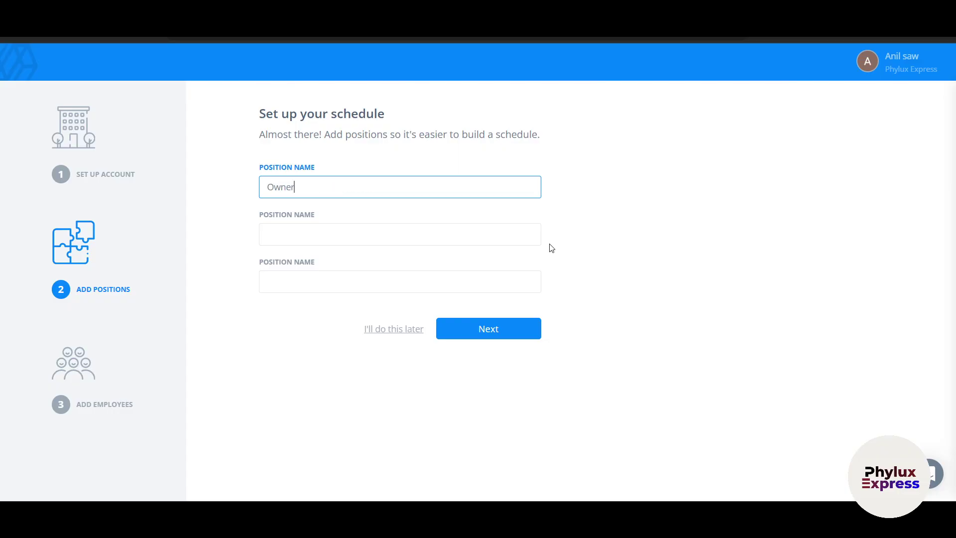
key("Tab")
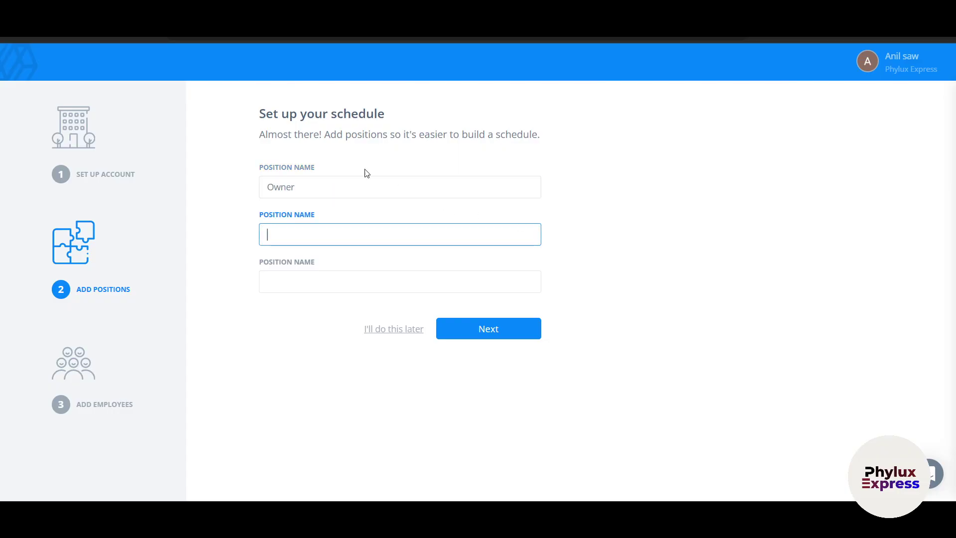
double_click(352, 182)
left_click(331, 225)
left_click(384, 330)
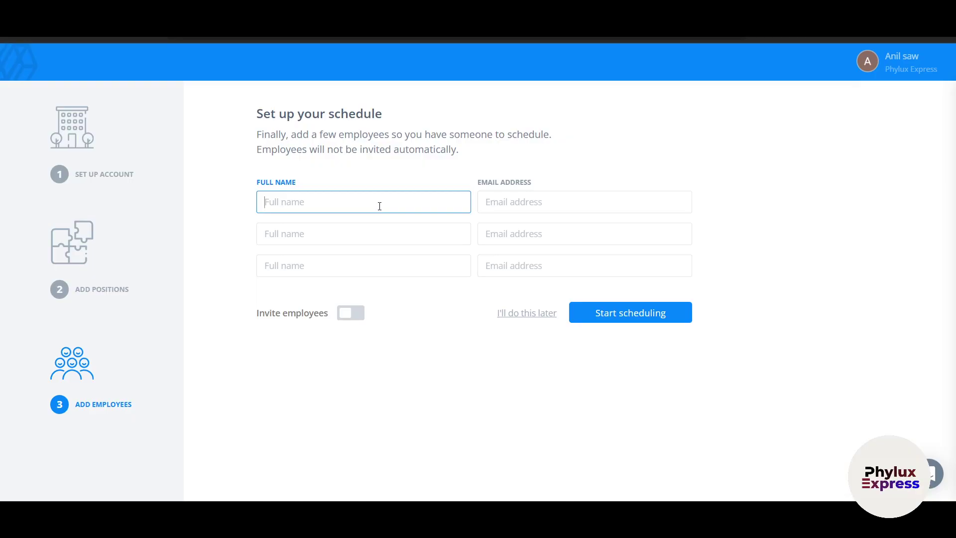
- Enter an employee's full name, turn on Invite employees, and defer employee setup
type("Ron")
key("Tab")
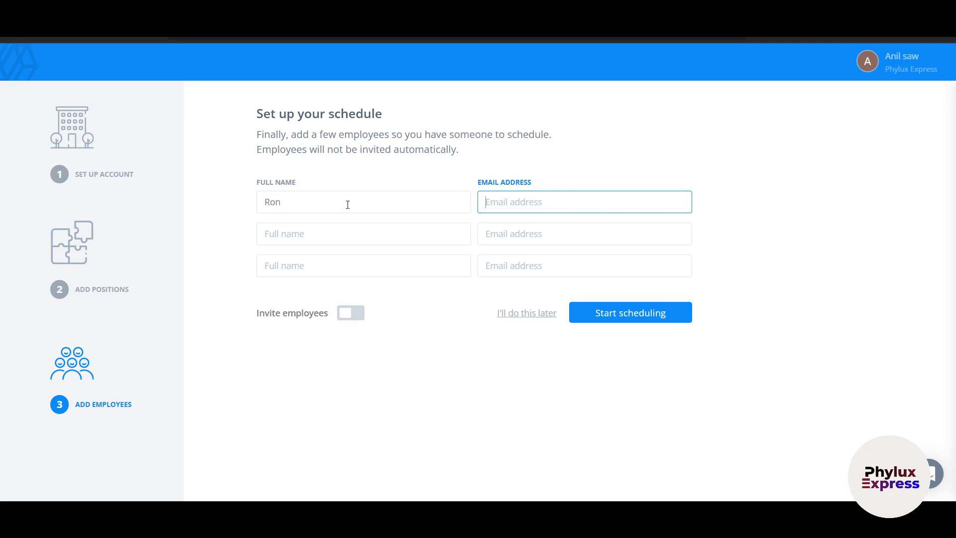
left_click(347, 312)
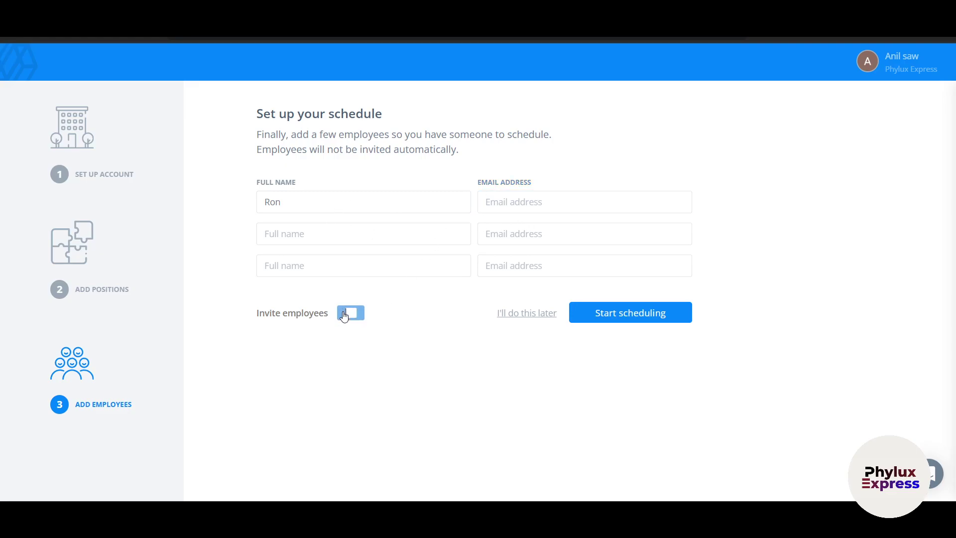
left_click(523, 315)
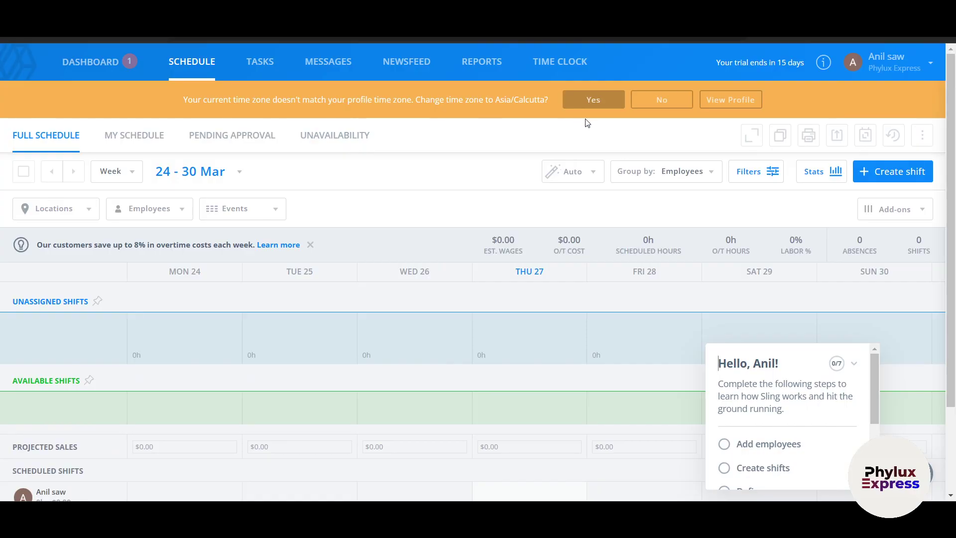
- Decline the Asia/Calcutta time-zone change and close the invalid avatar error
left_click(595, 100)
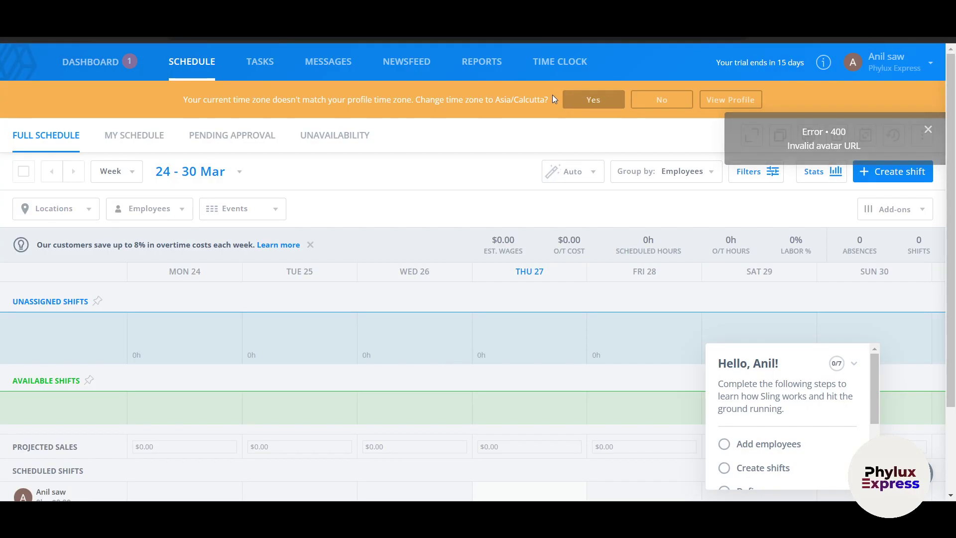
left_click(592, 100)
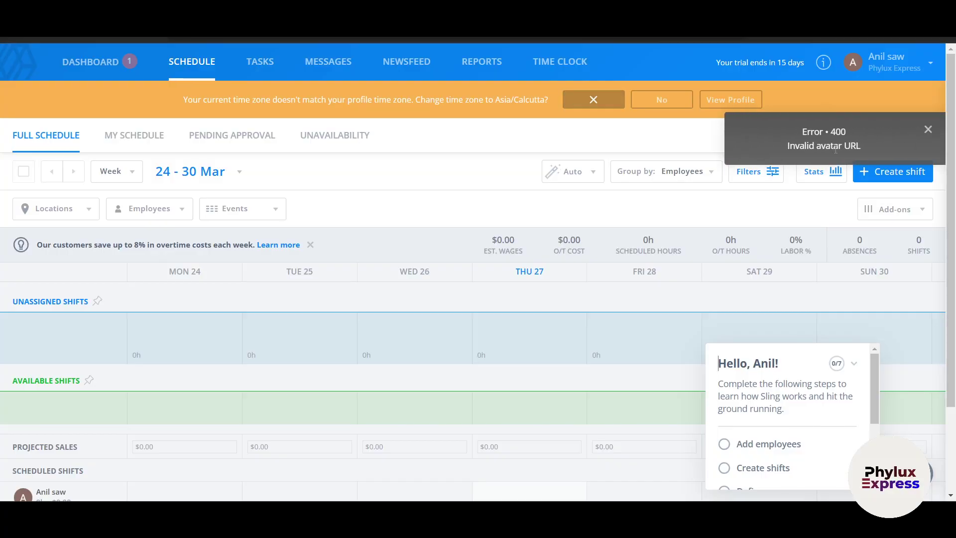
left_click(928, 129)
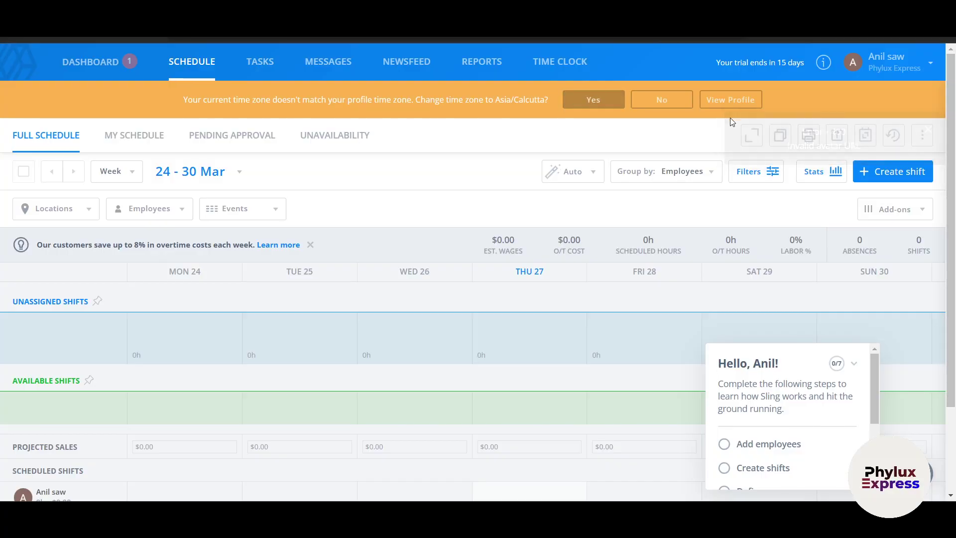
left_click(663, 101)
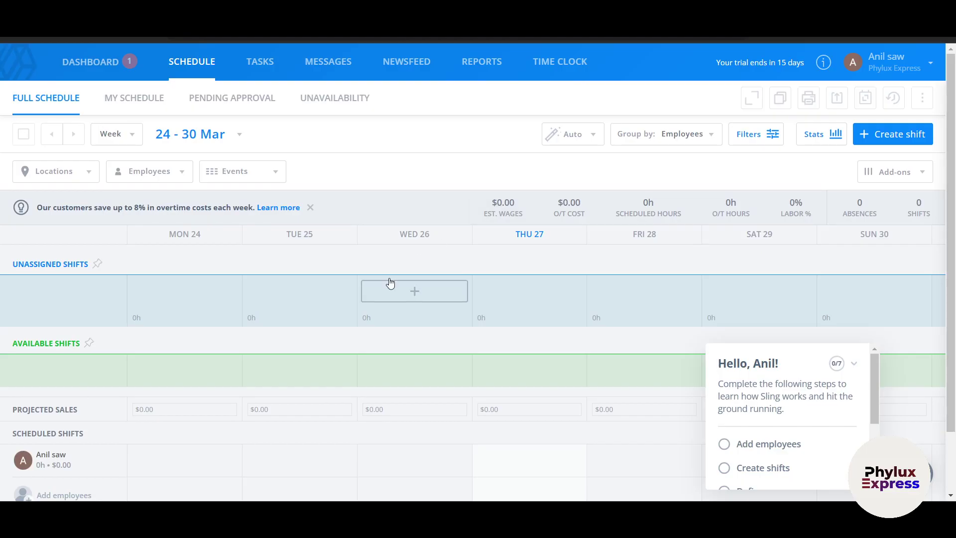
scroll(636, 421, "down", 2)
scroll(781, 426, "down", 3)
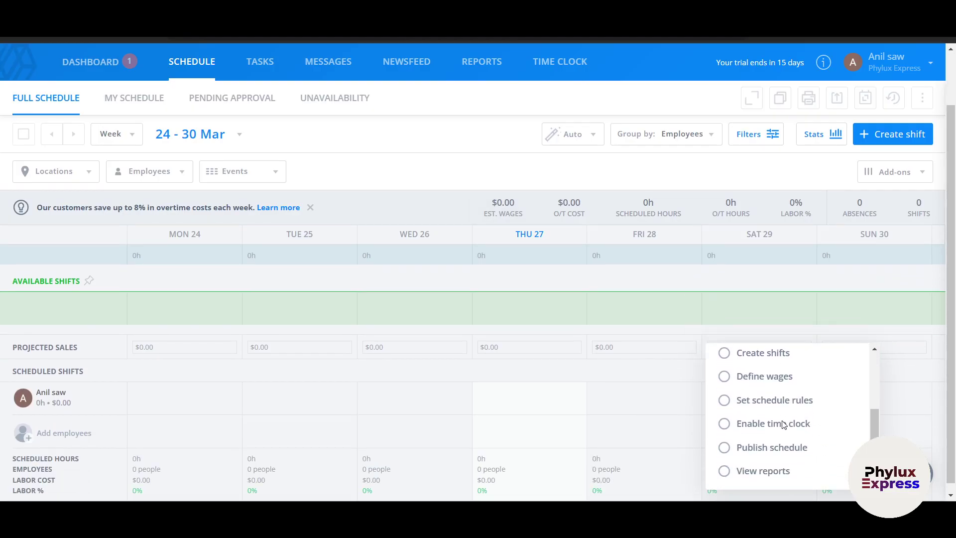
scroll(784, 425, "up", 3)
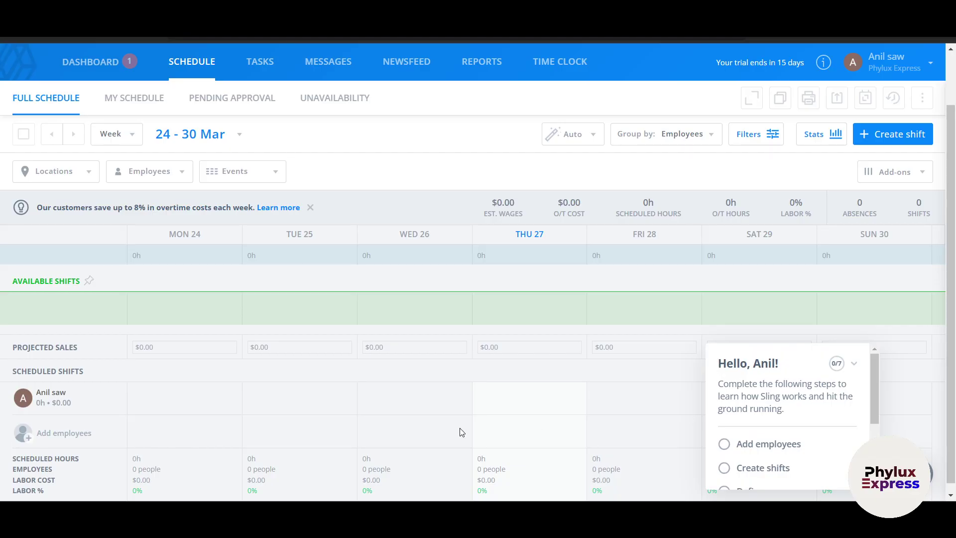
scroll(241, 425, "up", 2)
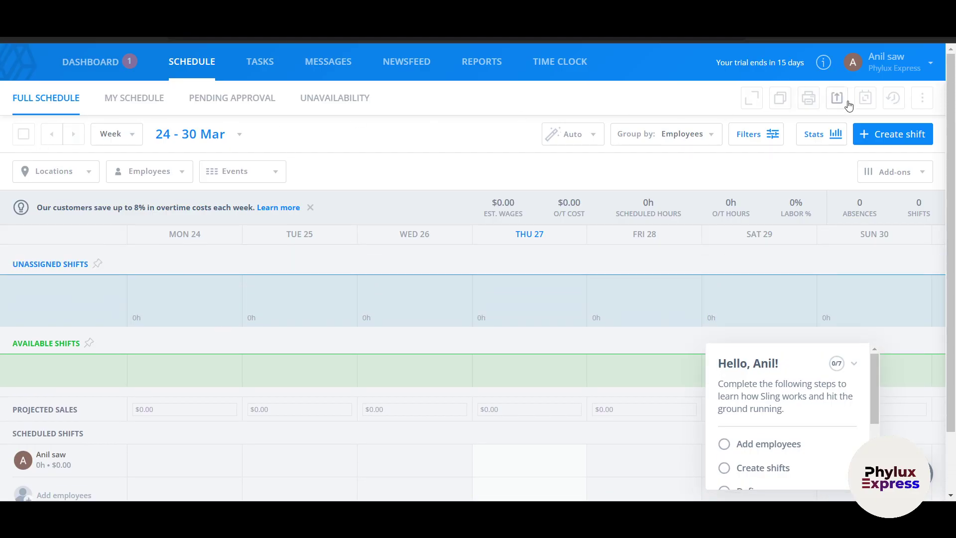
- View and acknowledge the calendar-sync tip
left_click(842, 99)
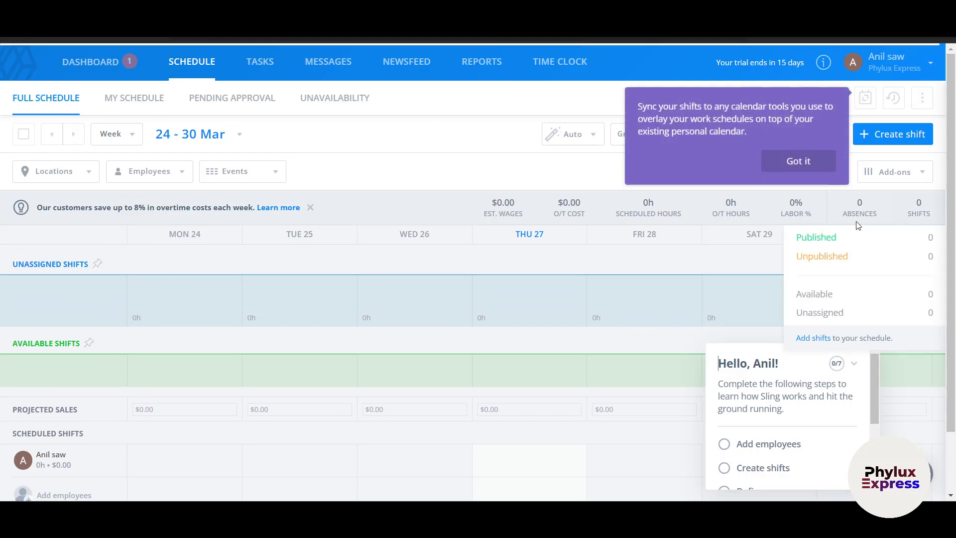
left_click(800, 169)
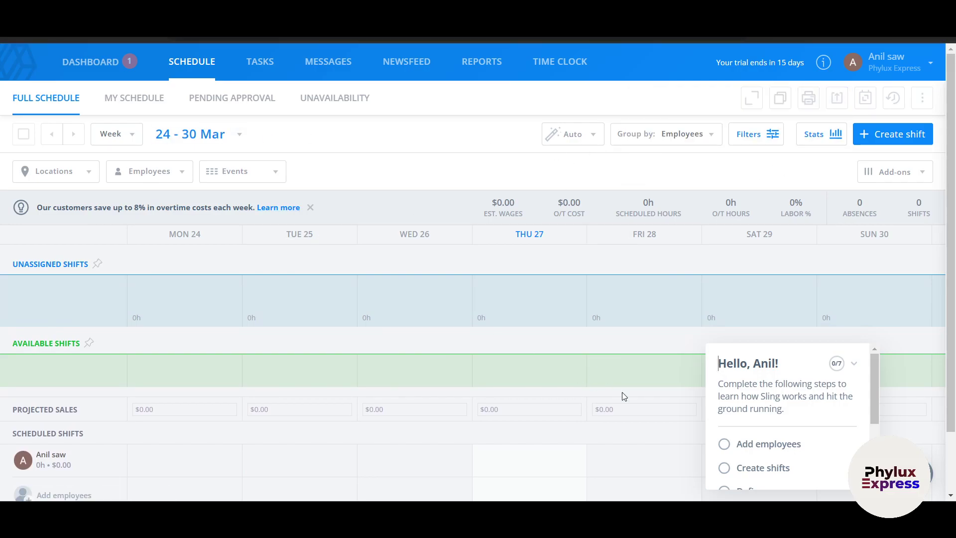
scroll(693, 437, "down", 2)
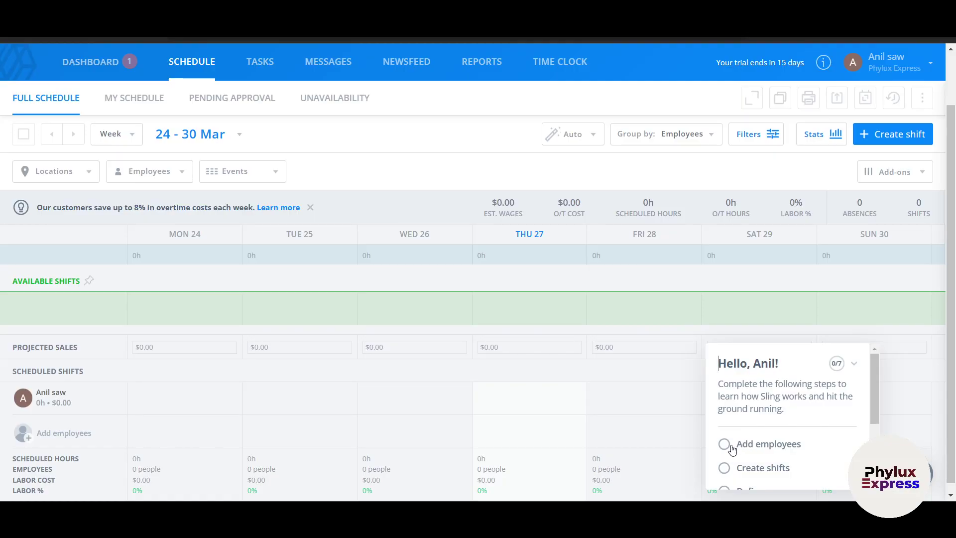
- From the checklist's Add employees, enter the new employee's first and last name
left_click(725, 444)
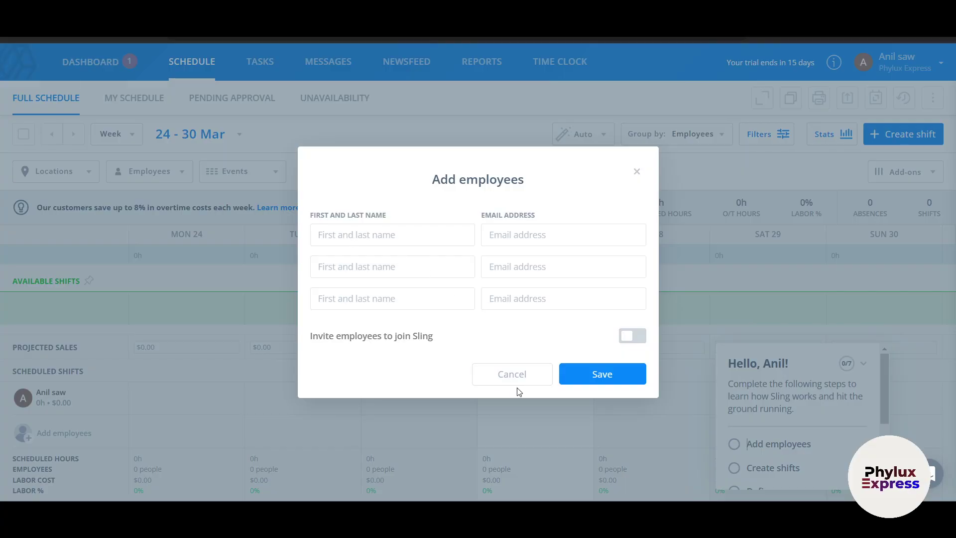
left_click(367, 239)
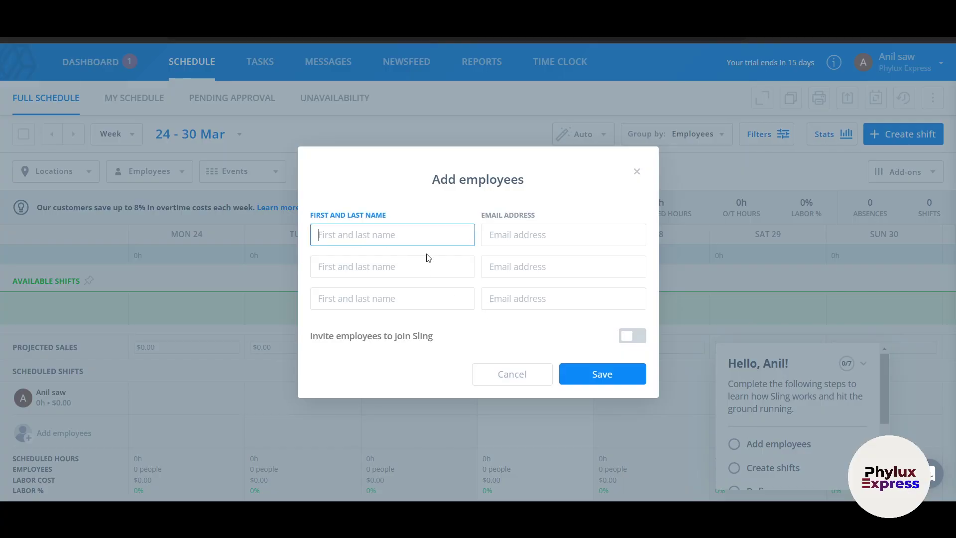
key("Tab")
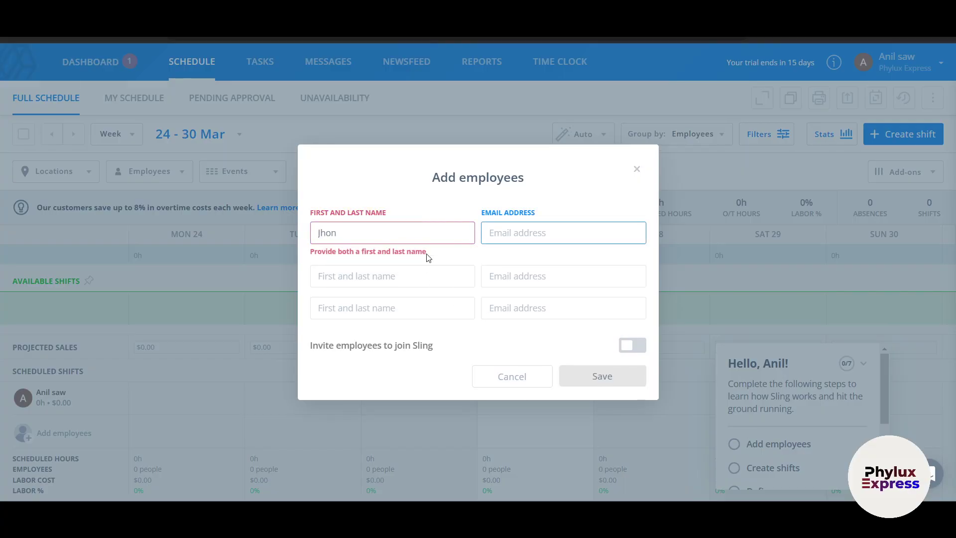
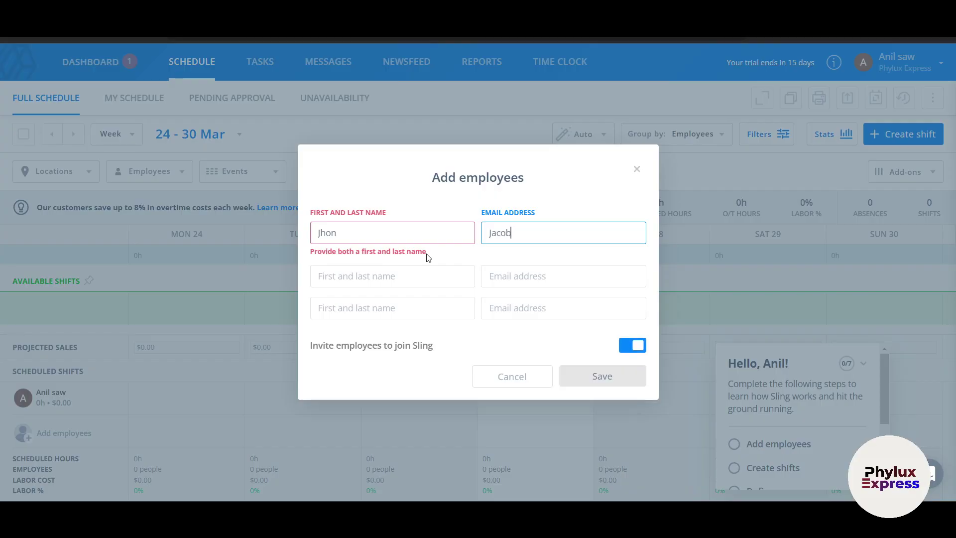
left_click(402, 233)
double_click(555, 232)
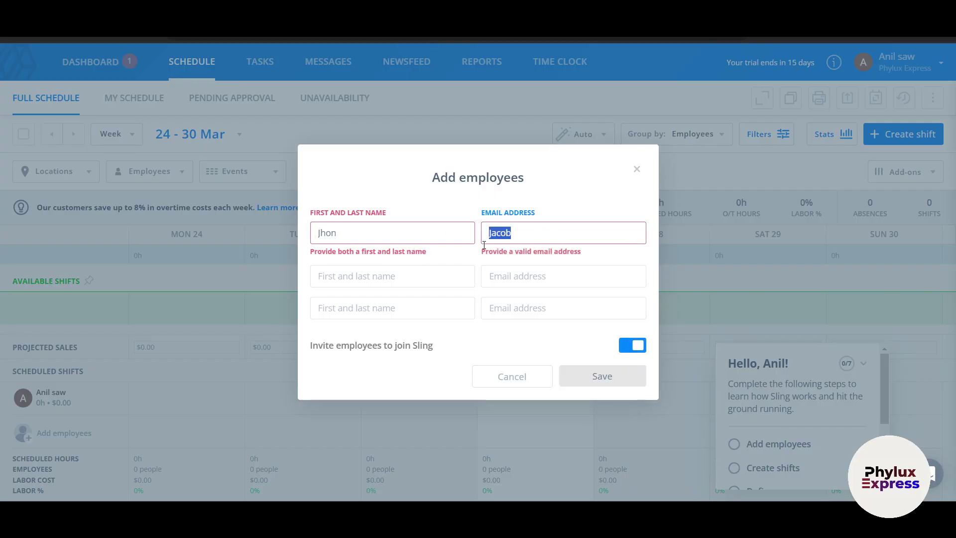
key("ctrl+x")
left_click(382, 233)
key("ctrl+v")
- Fill in the employee's e-mail address and save the employee
left_click(542, 234)
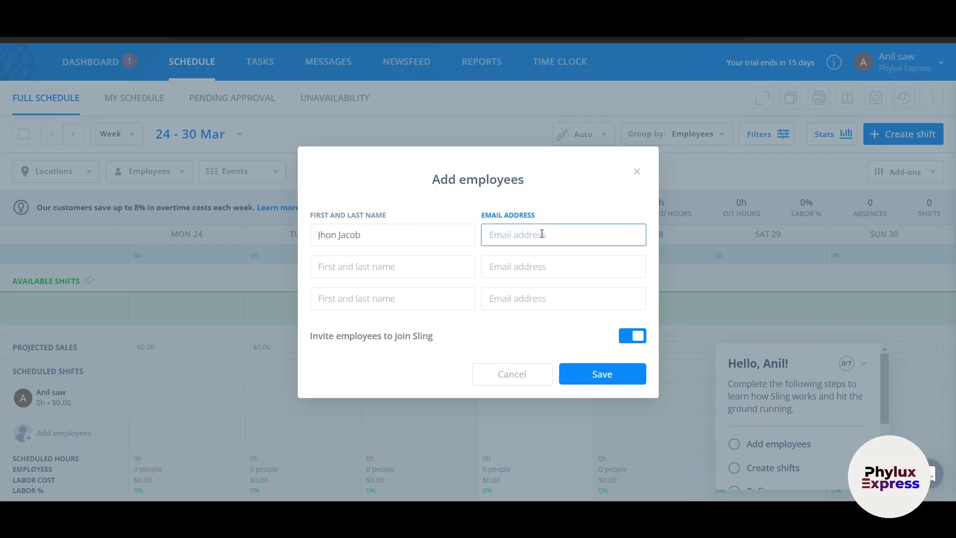
left_click(600, 371)
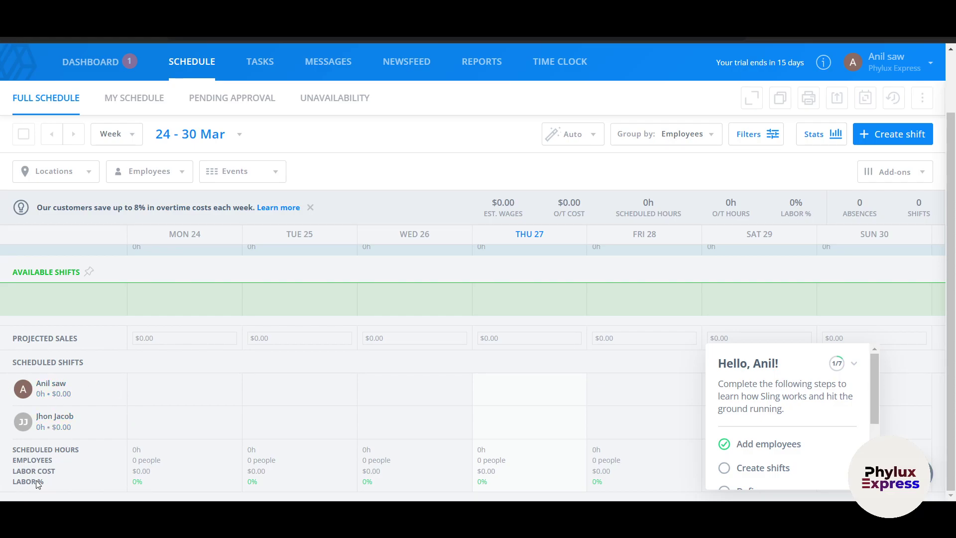
- Start a new shift dated 28 March with a 30min break
scroll(846, 453, "down", 2)
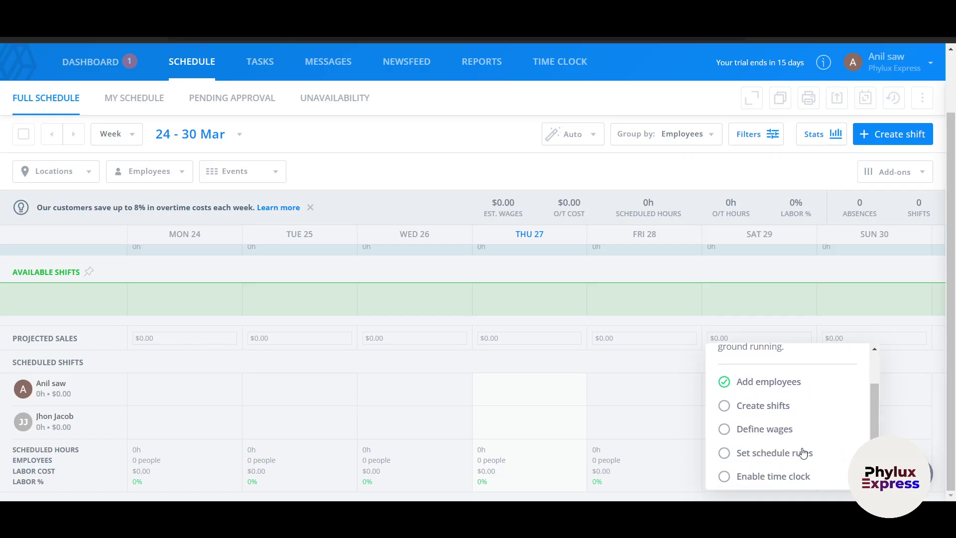
left_click(728, 408)
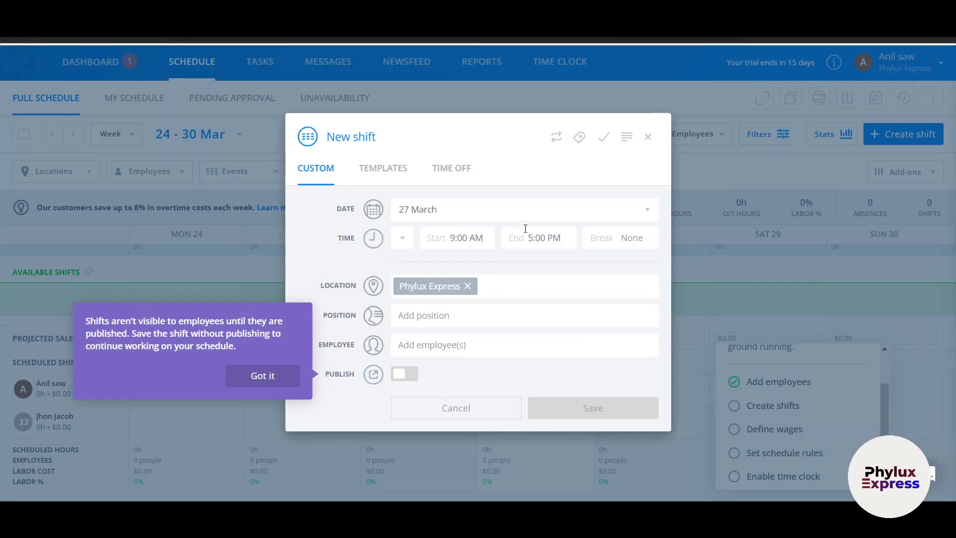
left_click(417, 213)
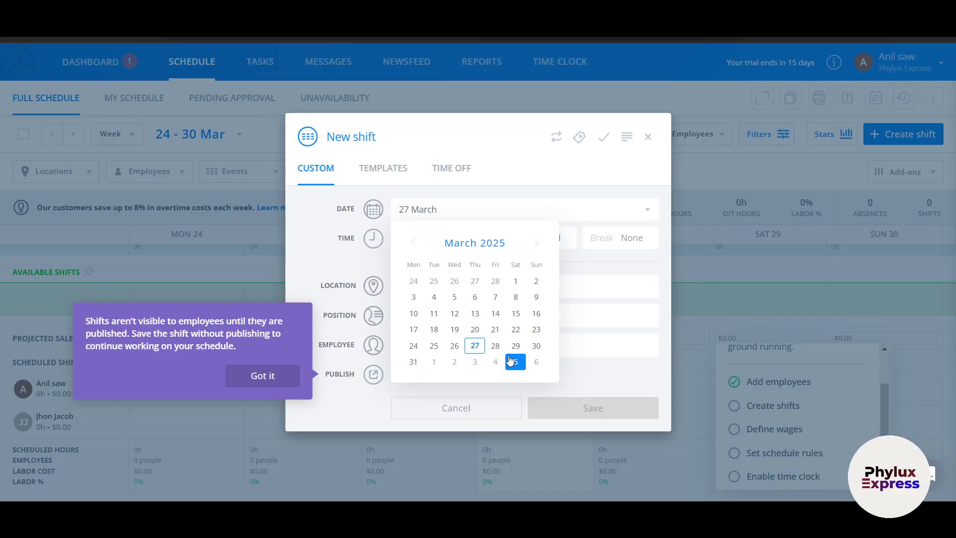
left_click(495, 347)
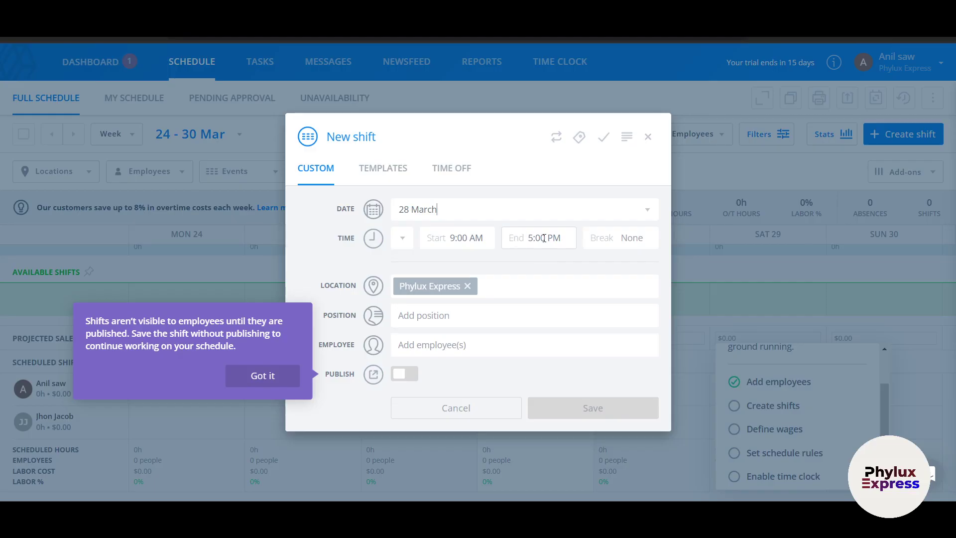
left_click(623, 238)
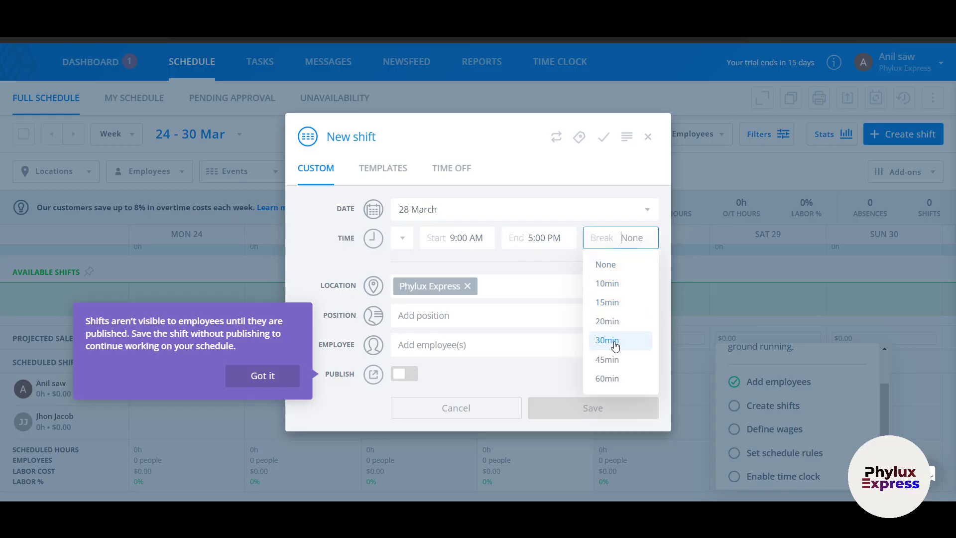
left_click(616, 343)
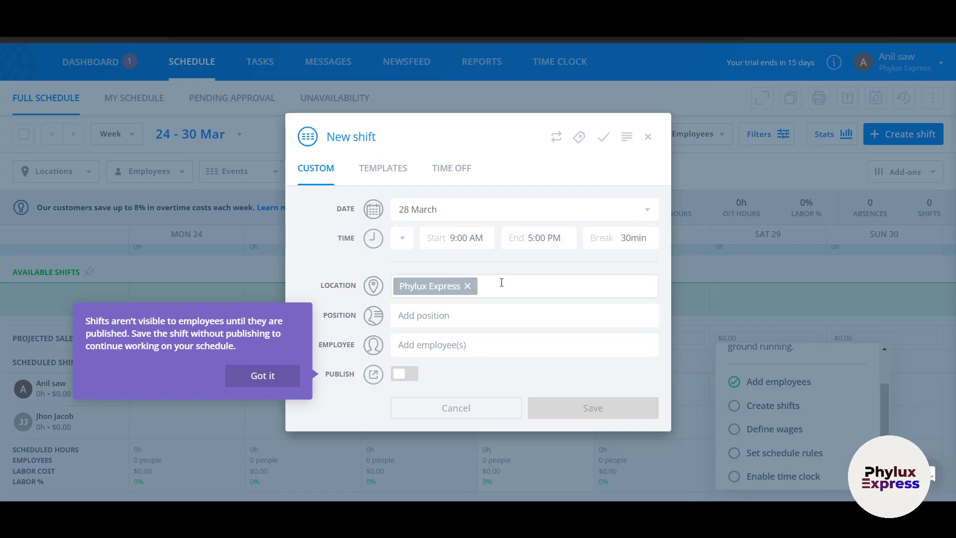
left_click(283, 378)
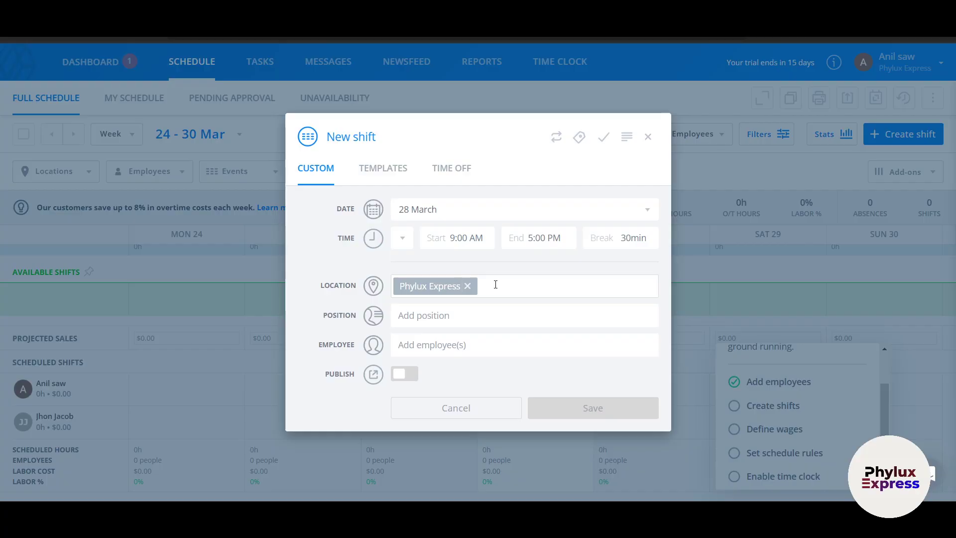
- Create position Manager, assign both employees, and save the shift as published
left_click(473, 321)
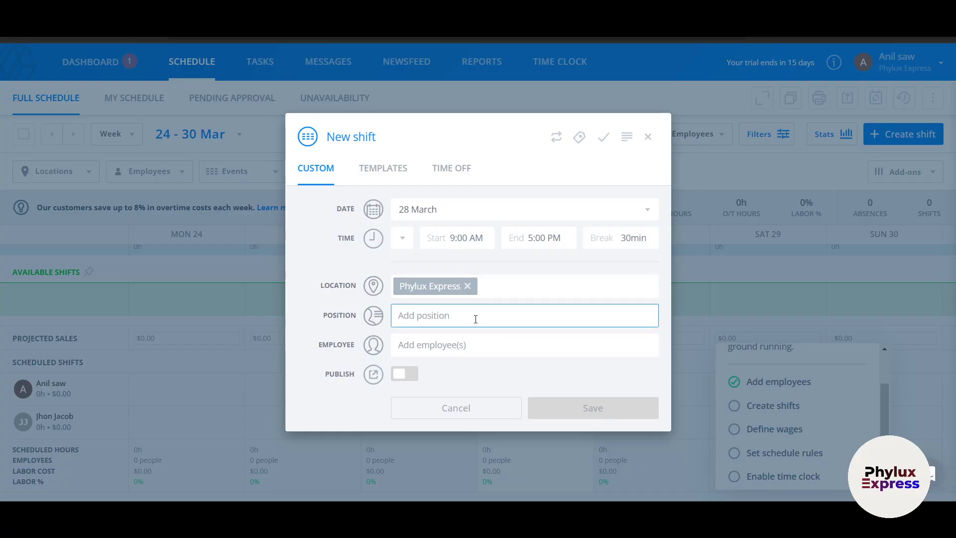
type("Man")
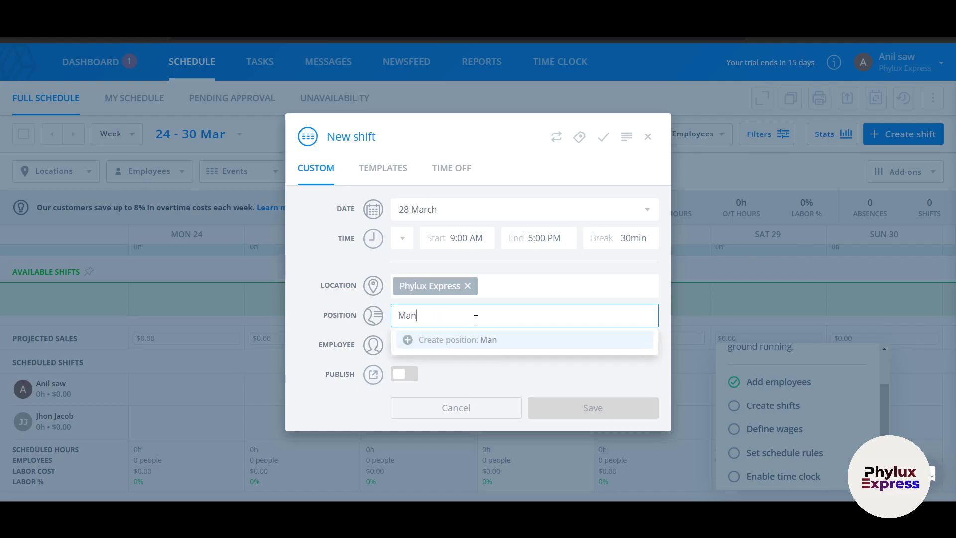
type("ager")
left_click(469, 341)
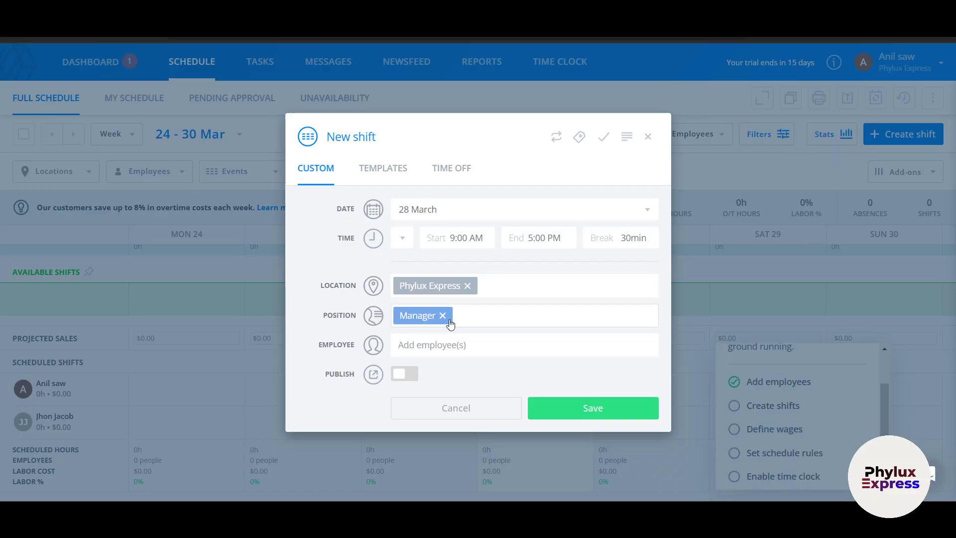
left_click(448, 343)
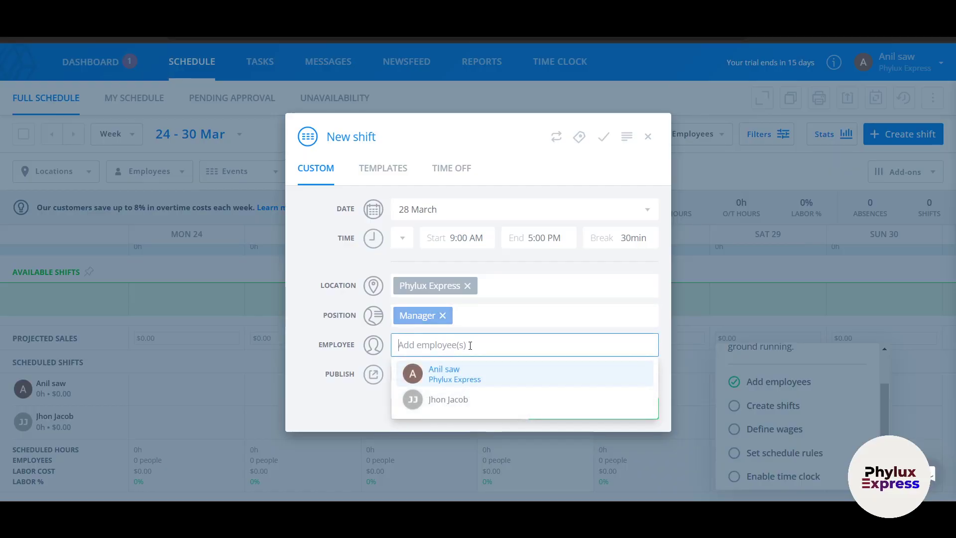
left_click(481, 397)
left_click(445, 358)
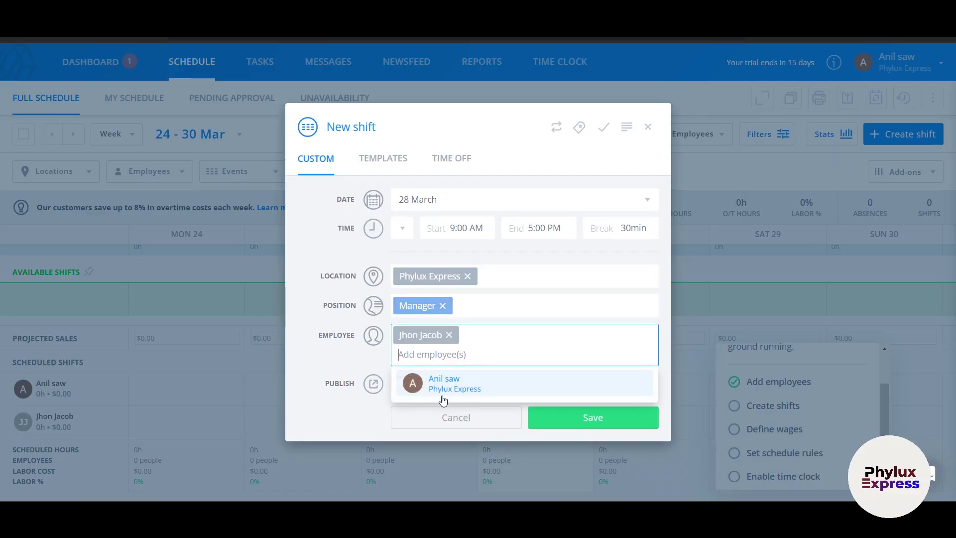
left_click(442, 391)
left_click(399, 384)
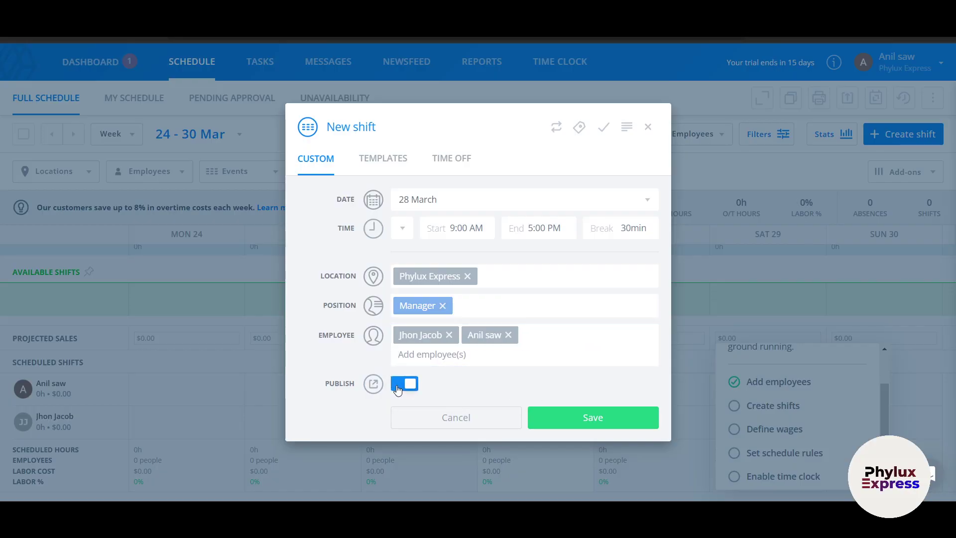
left_click(636, 421)
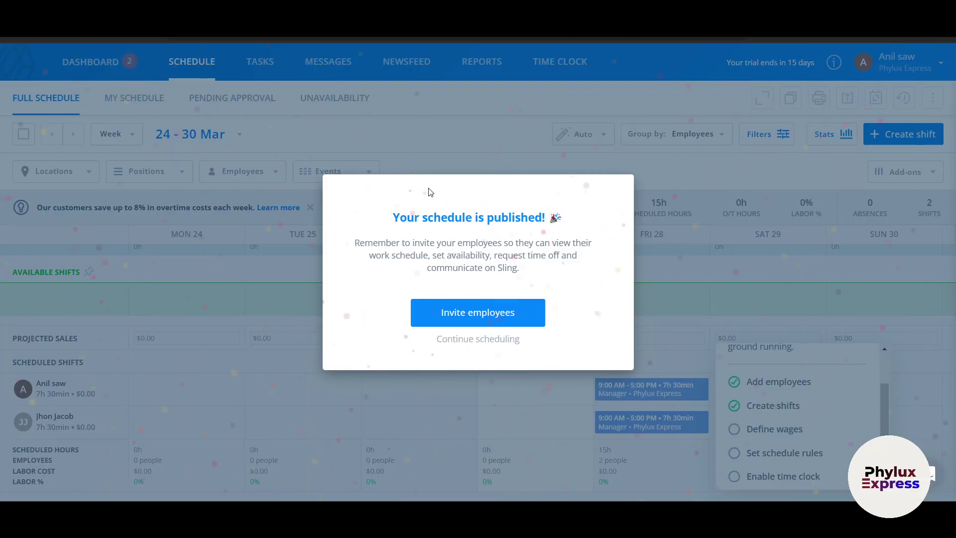
- Dismiss the published message and rating survey, then launch Define wages
left_click(485, 341)
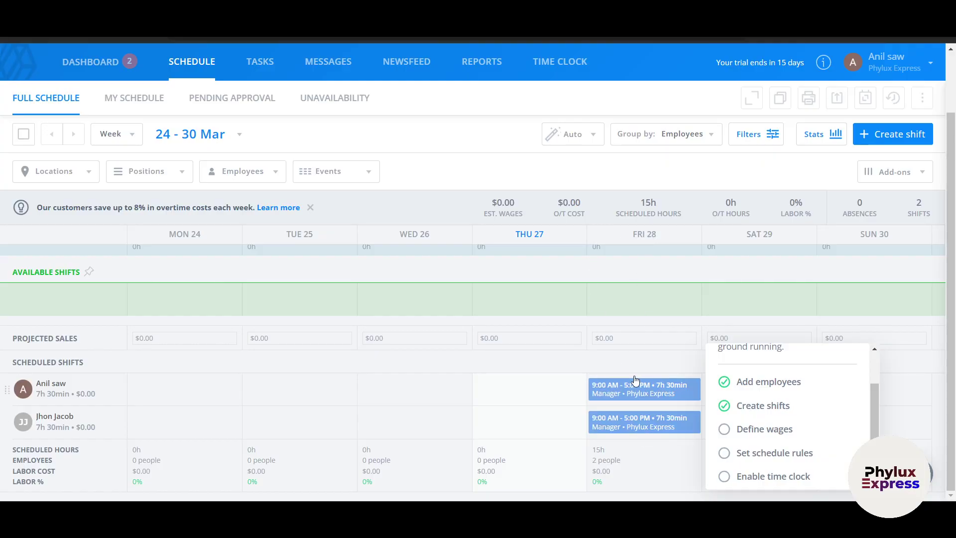
mouse_move(656, 431)
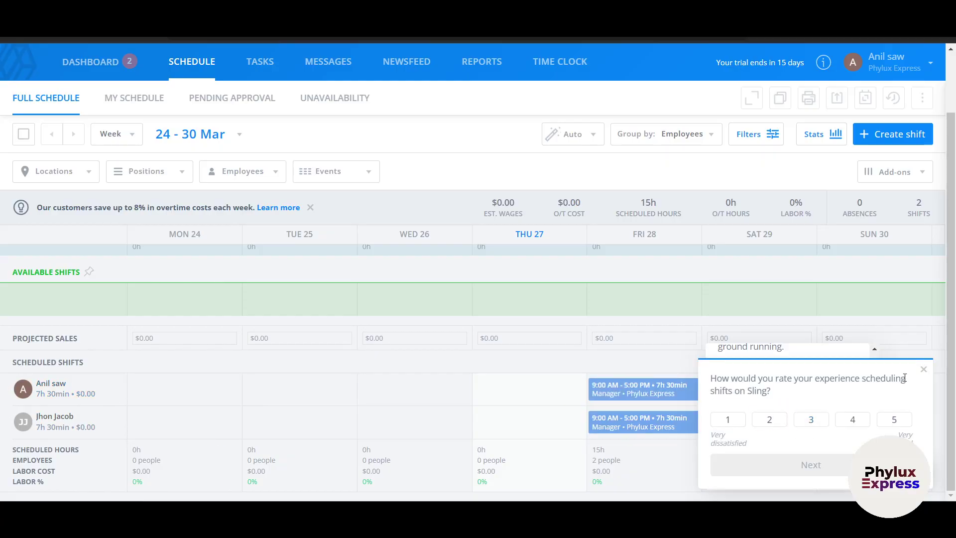
left_click(925, 370)
scroll(750, 433, "down", 1)
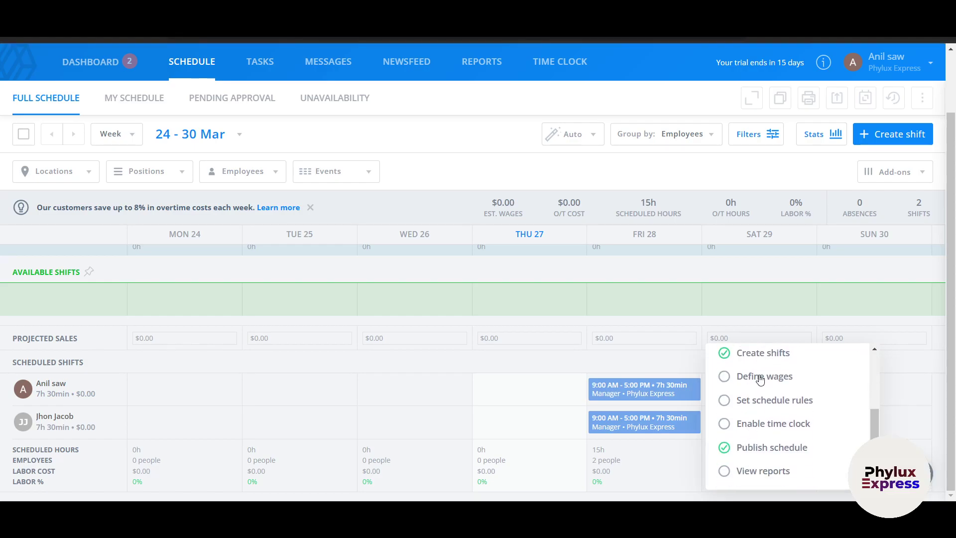
left_click(759, 377)
- Enter a $100 hourly wage for both employees and save, giving $750.00 each and $1,500.00 total
left_click(531, 282)
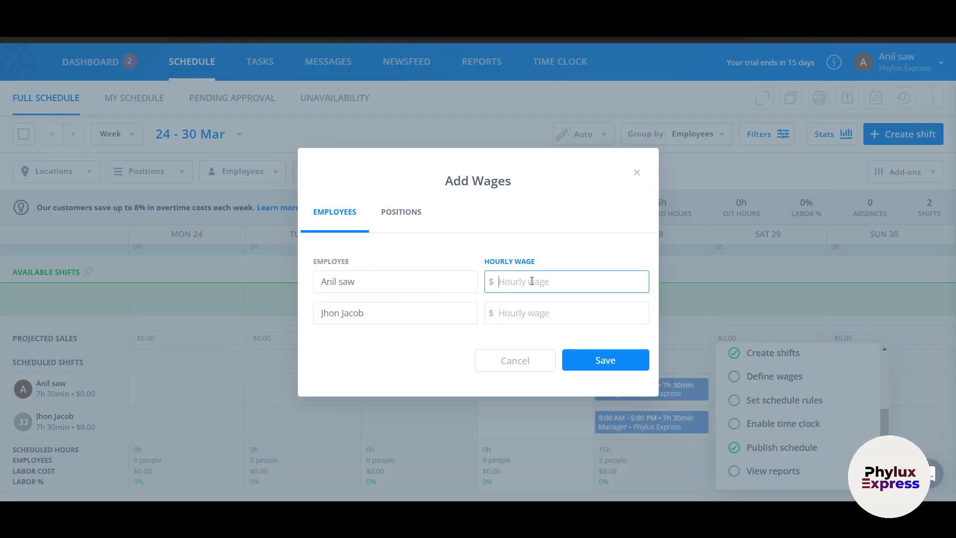
type("0")
key("ctrl+shift+i")
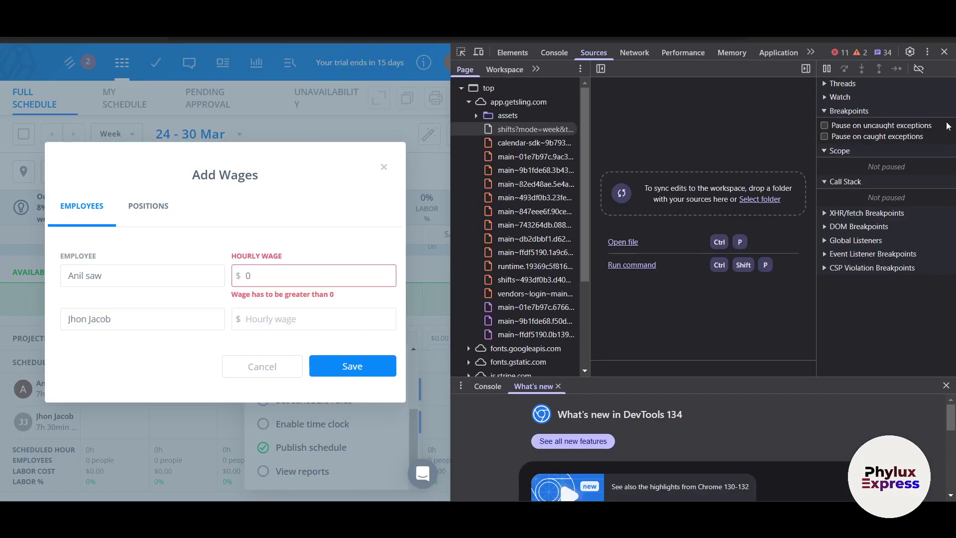
left_click(945, 51)
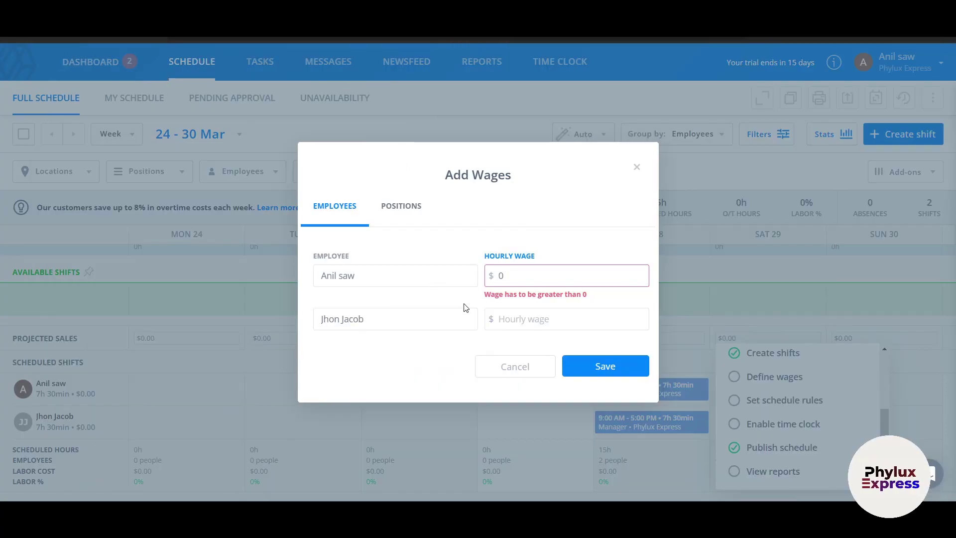
key("BackSpace")
type("100")
left_click(504, 312)
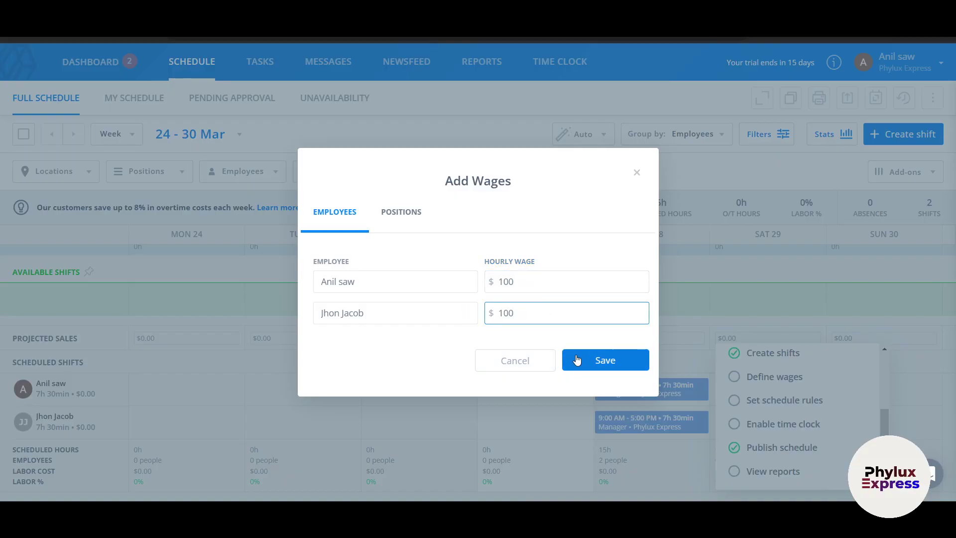
left_click(601, 366)
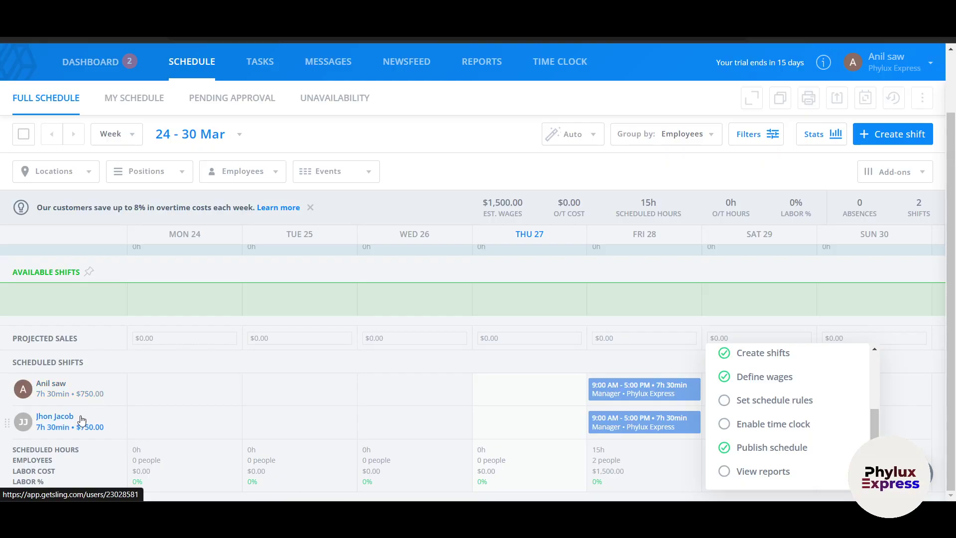
- Save schedule rules with Monday week start, full-schedule employee visibility, and 40-hour 1.5x overtime
left_click(745, 405)
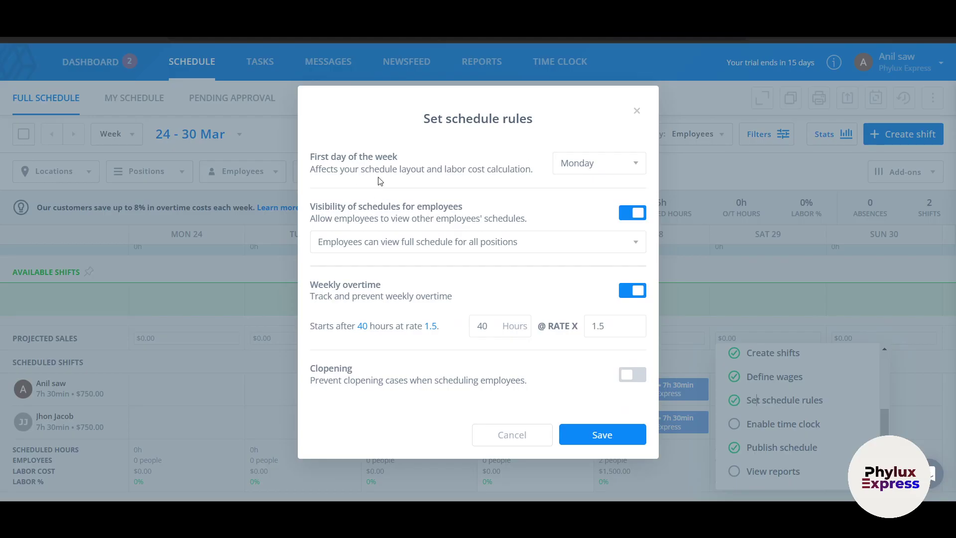
left_click(586, 174)
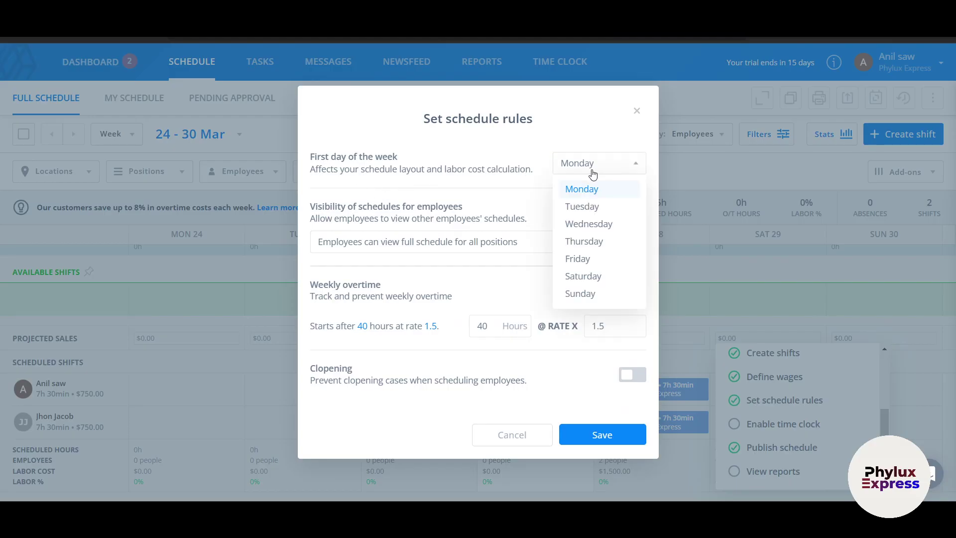
left_click(591, 165)
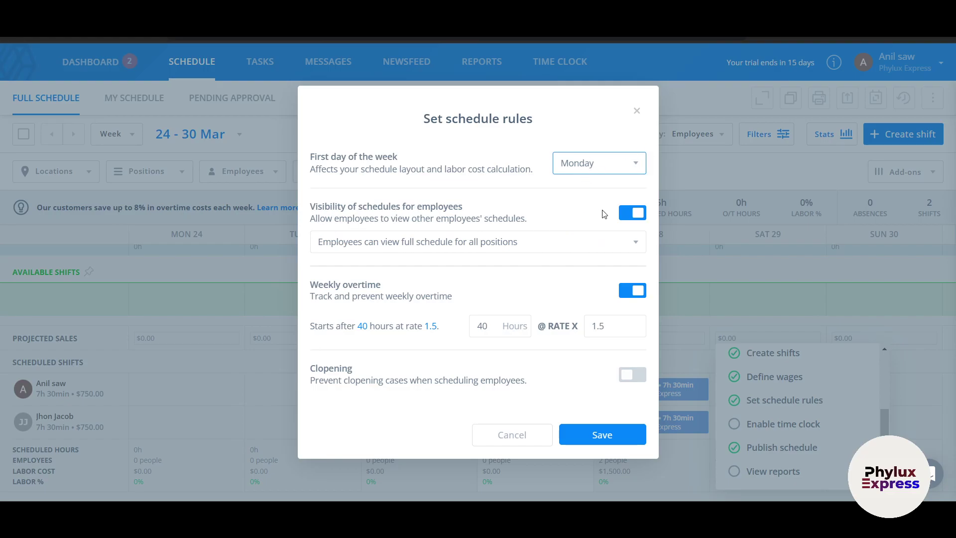
left_click(558, 248)
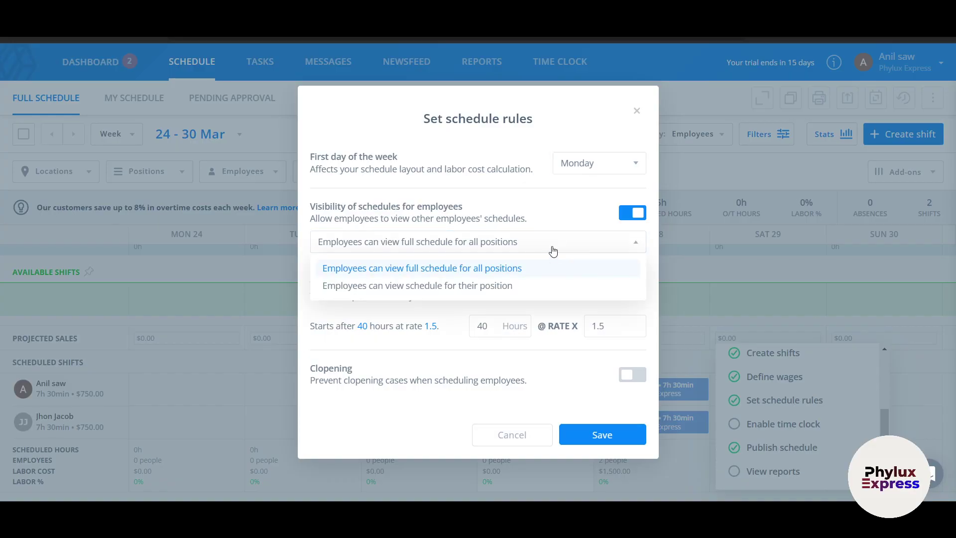
left_click(551, 245)
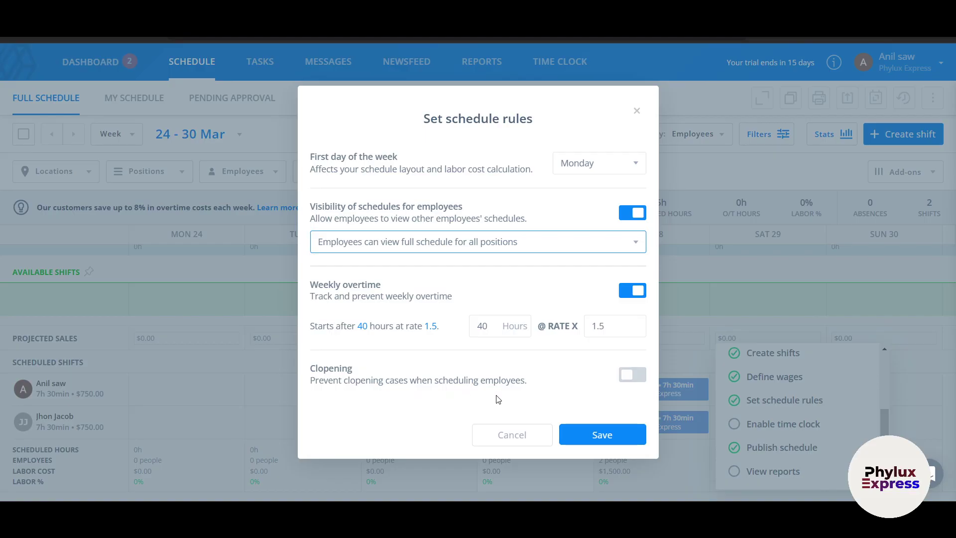
left_click(602, 436)
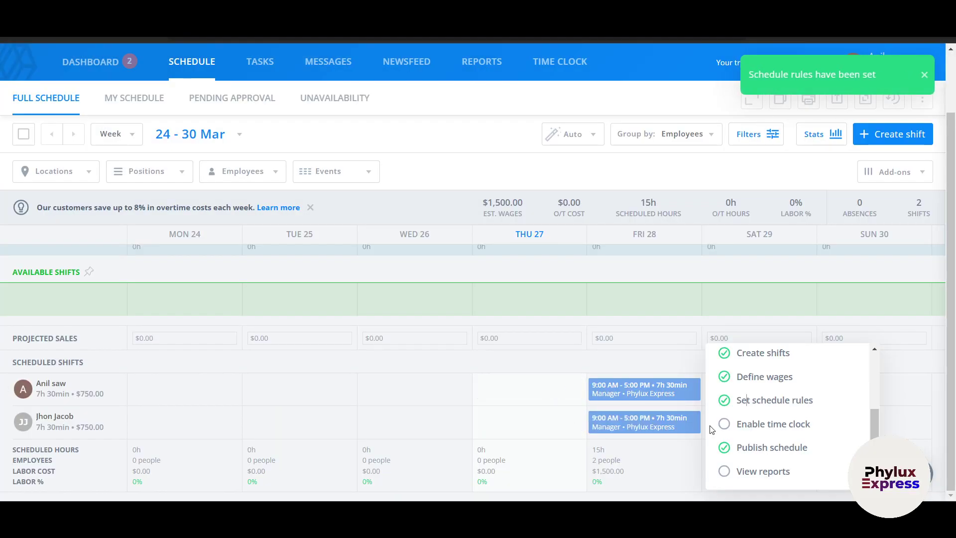
- Turn time tracking on in the time clock setup and save the rules
left_click(751, 424)
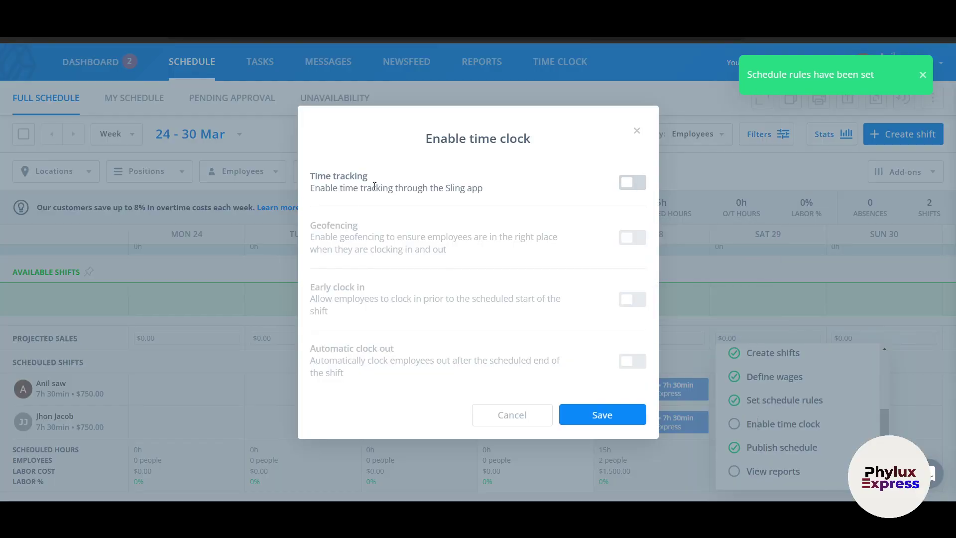
left_click(630, 183)
left_click(630, 184)
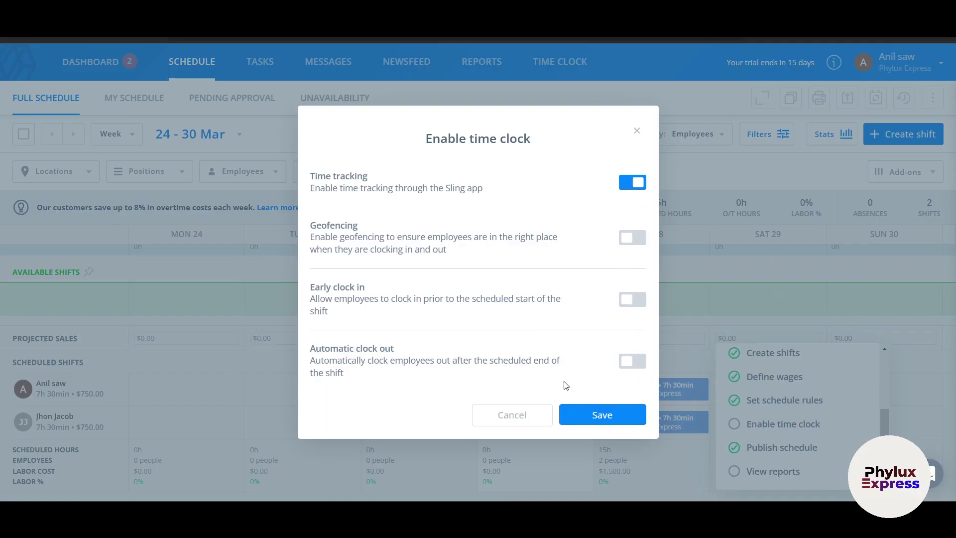
left_click(641, 420)
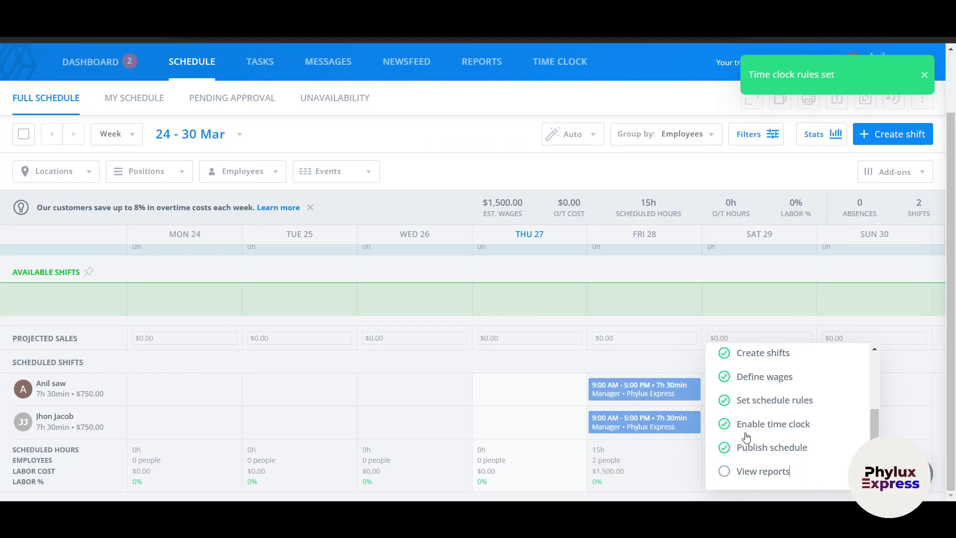
- Open the 24–30 Mar Labor report and scroll through its charts and employee costs
left_click(773, 473)
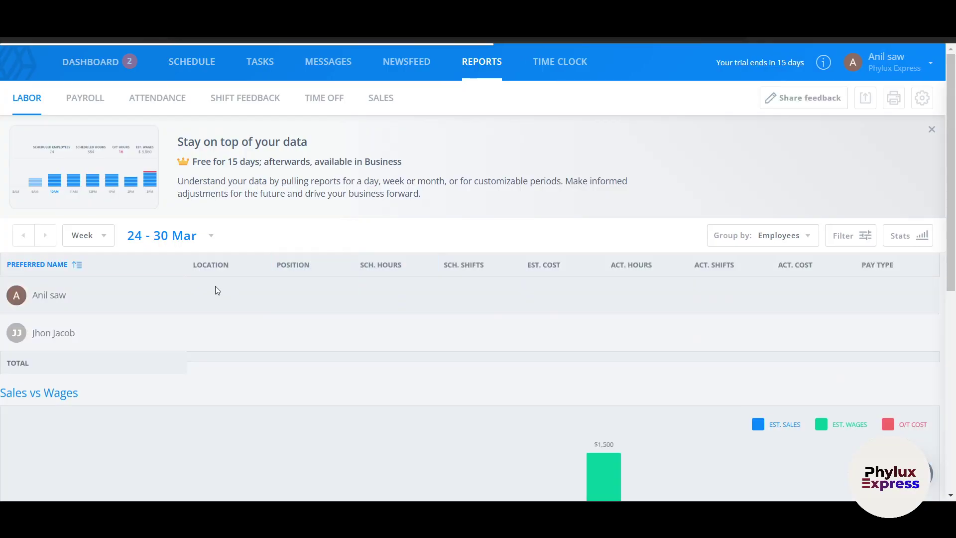
scroll(181, 343, "down", 3)
scroll(517, 402, "down", 3)
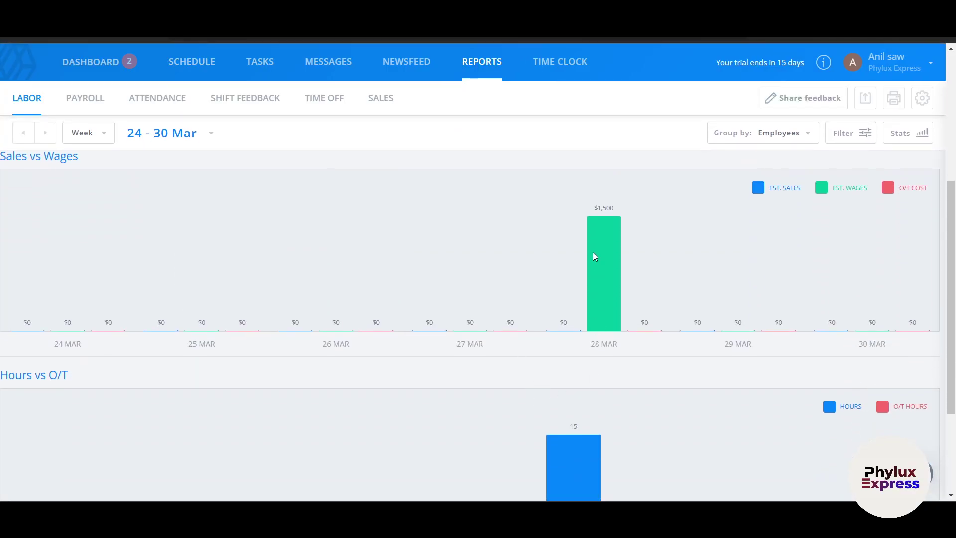
scroll(600, 247, "down", 3)
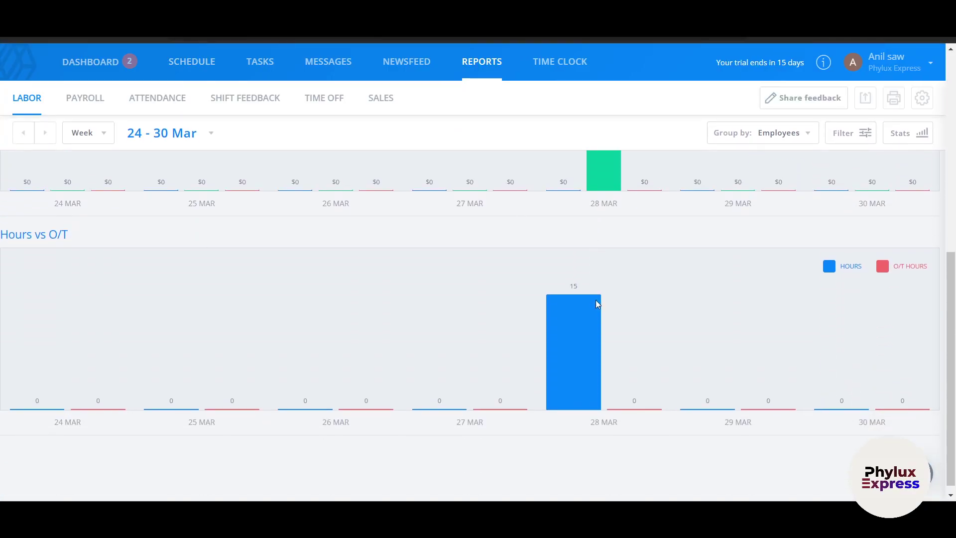
scroll(551, 335, "up", 7)
scroll(570, 342, "down", 4)
scroll(608, 359, "up", 5)
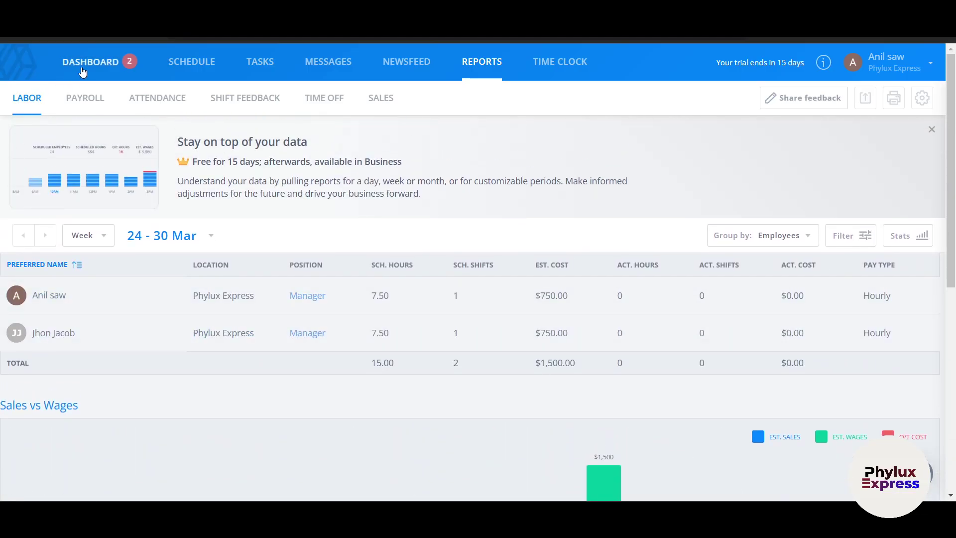
- Return to the dashboard, try clocking in early, and dismiss the too-early notice
left_click(83, 64)
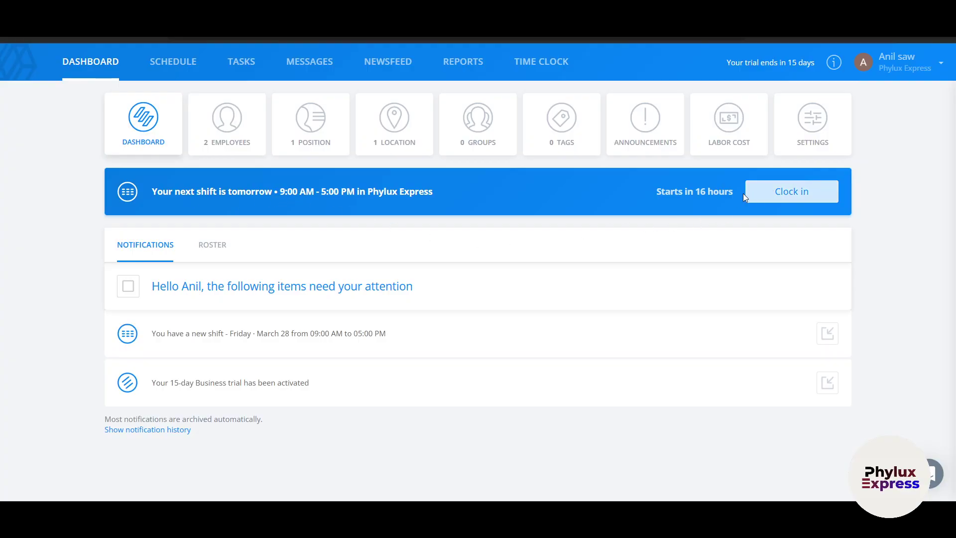
left_click(780, 201)
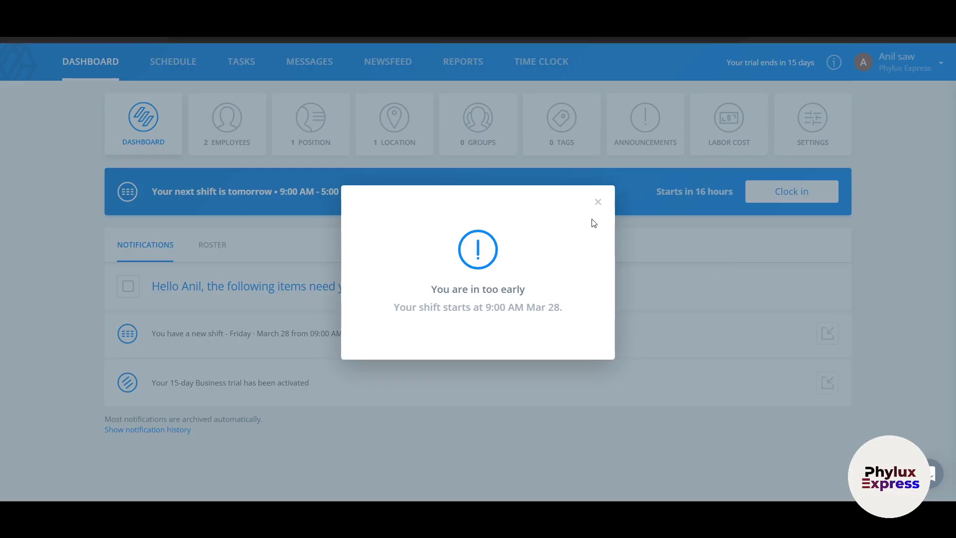
left_click(598, 202)
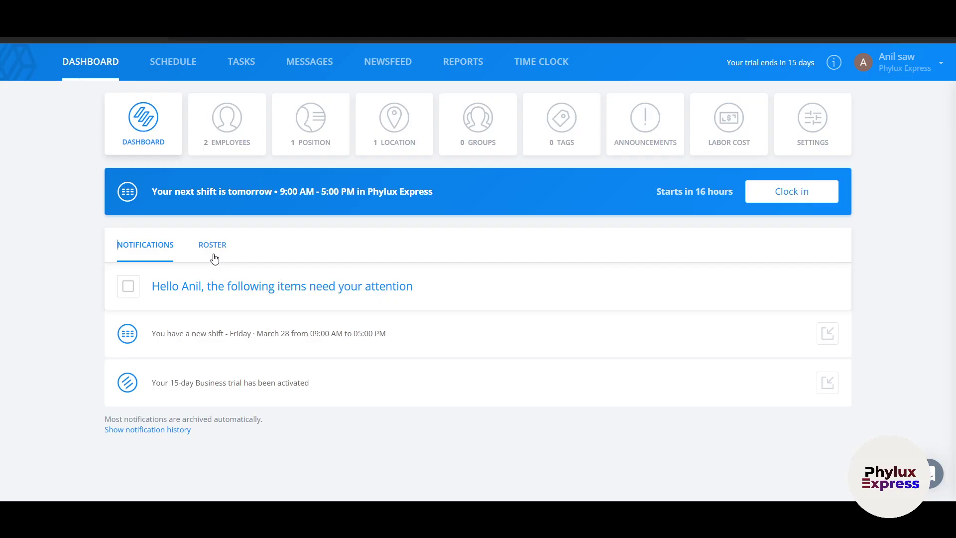
- Review the employees list, then view Positions showing Manager with 0 employees
left_click(221, 131)
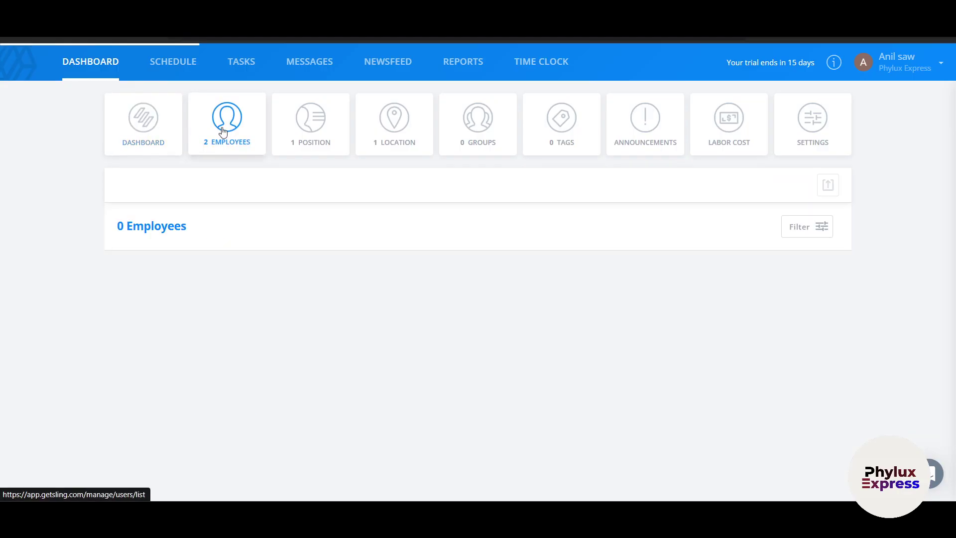
scroll(141, 341, "down", 1)
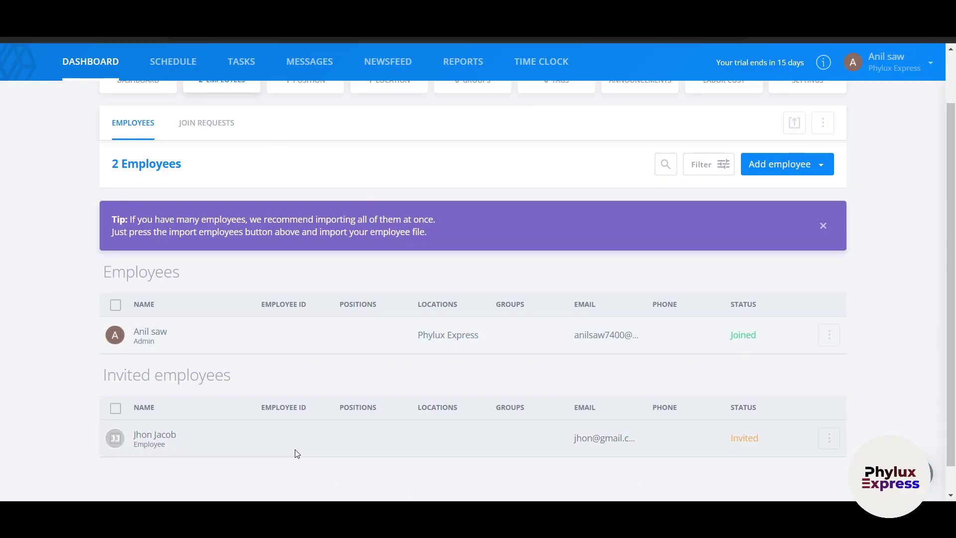
scroll(295, 452, "up", 1)
scroll(313, 155, "down", 2)
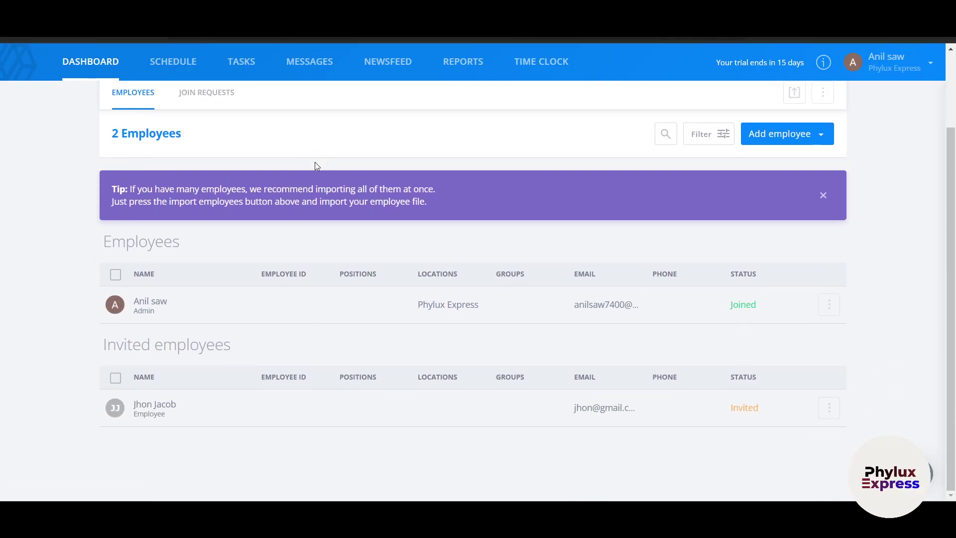
scroll(316, 165, "up", 2)
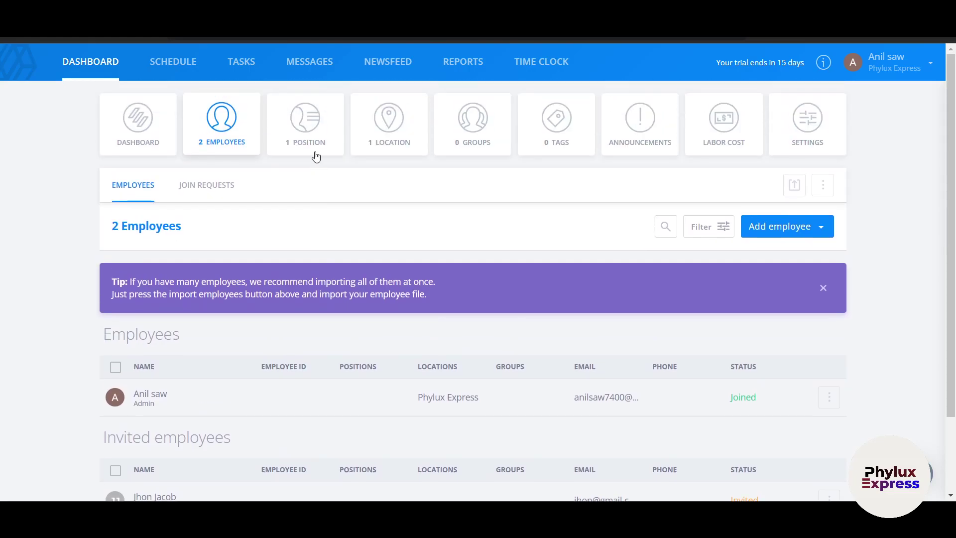
left_click(299, 122)
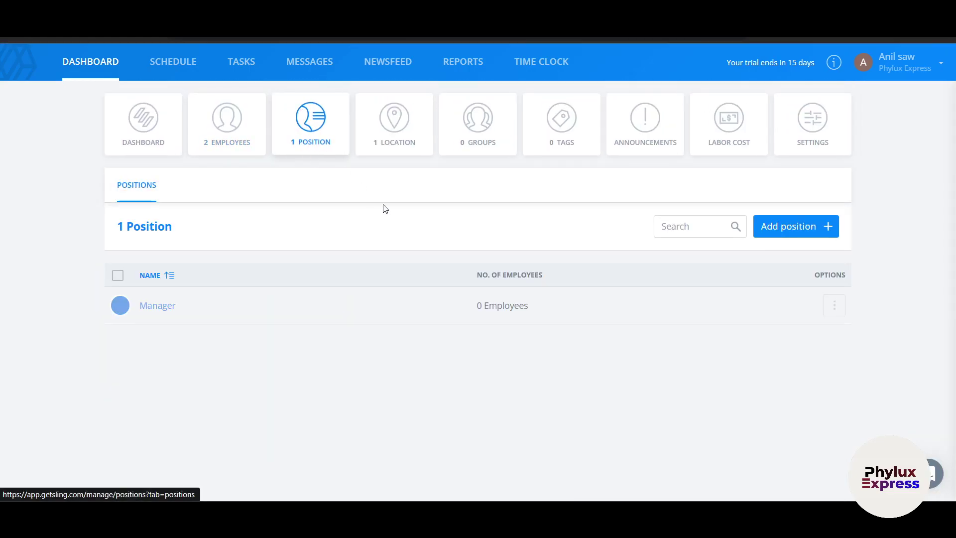
left_click(642, 408)
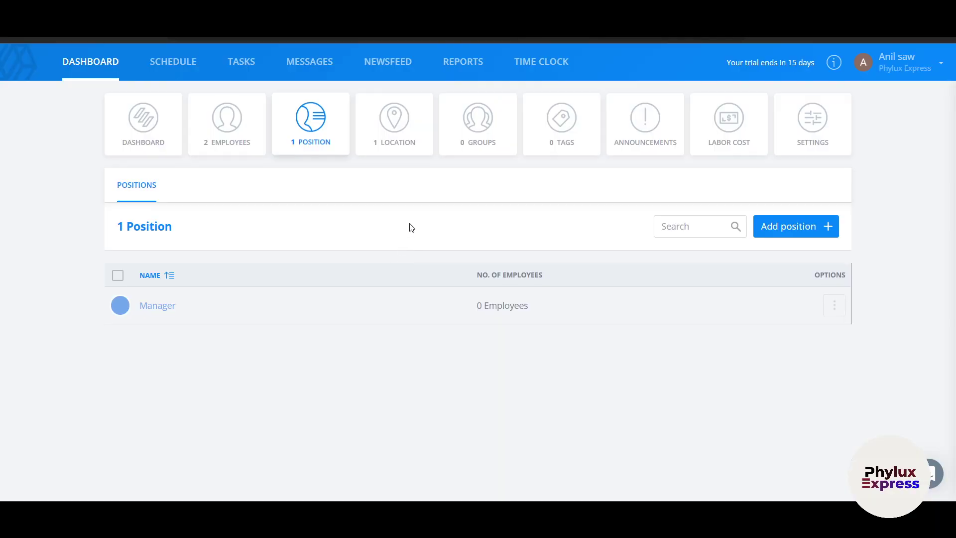
- Inspect the location's Asia/Kolkata timezone and Add location options, then view Groups
left_click(389, 138)
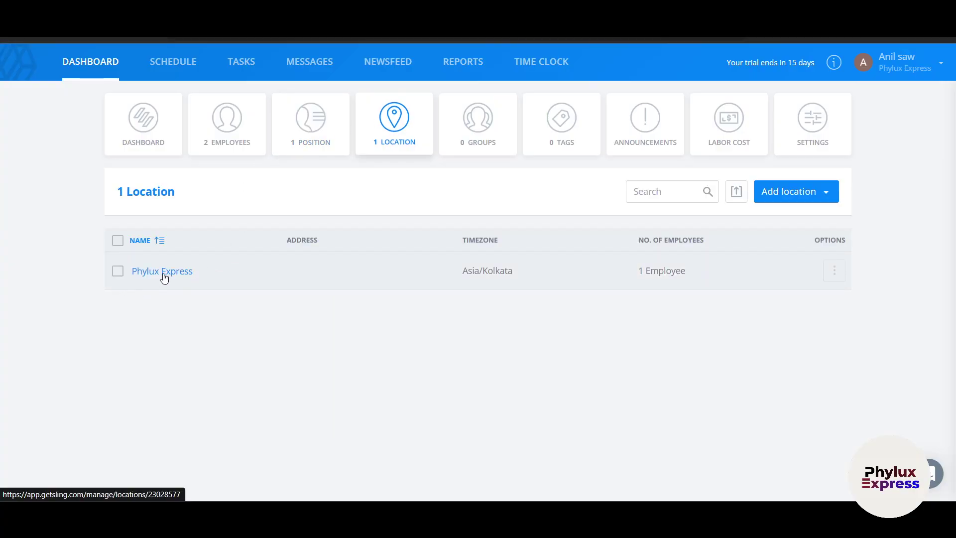
left_click_drag(465, 271, 564, 279)
left_click(587, 356)
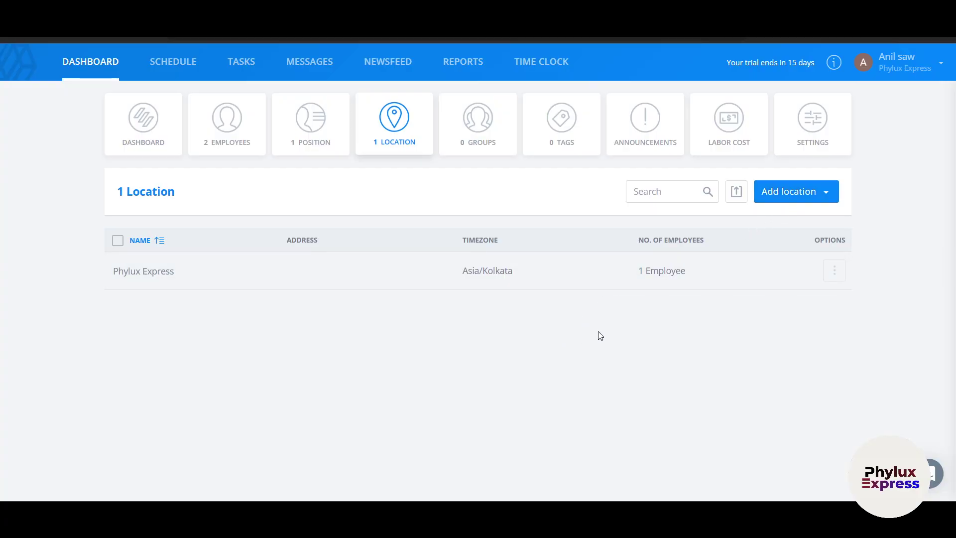
left_click(806, 196)
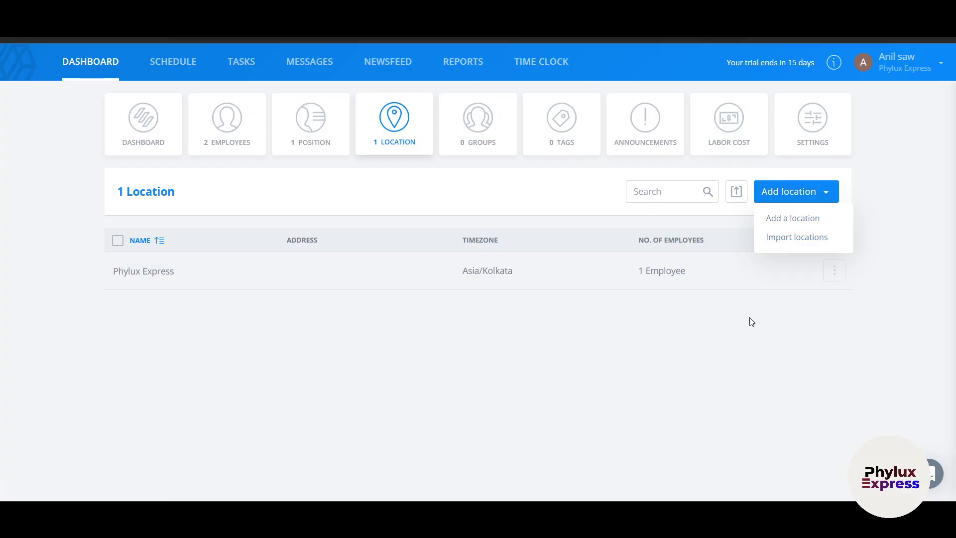
left_click(464, 144)
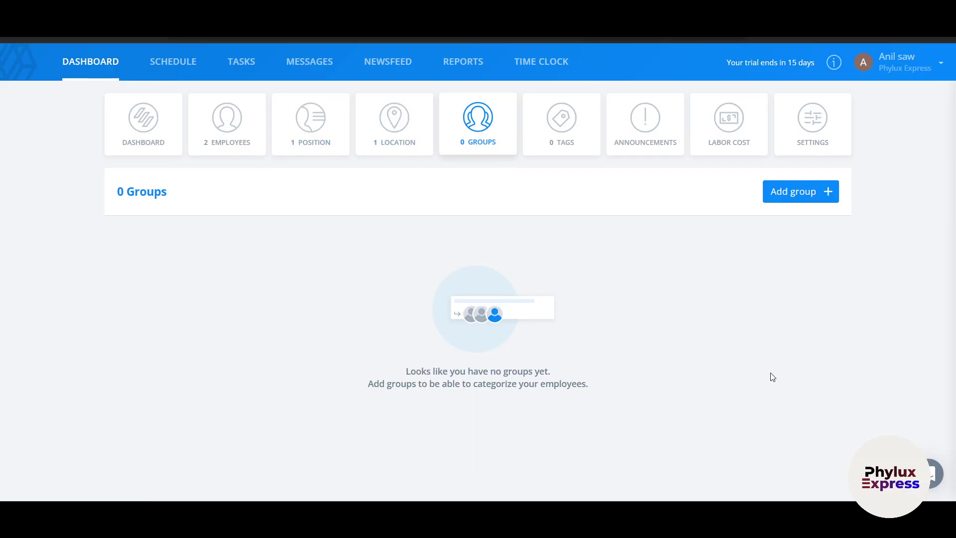
- Create group 'All ONE' with both employees, hidden from the schedule, then view Tags
left_click(799, 205)
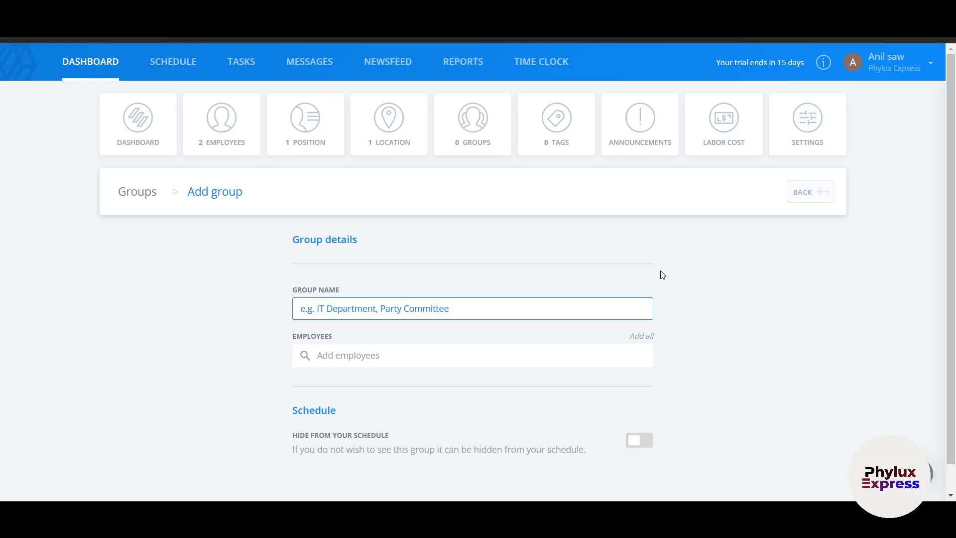
scroll(438, 310, "down", 1)
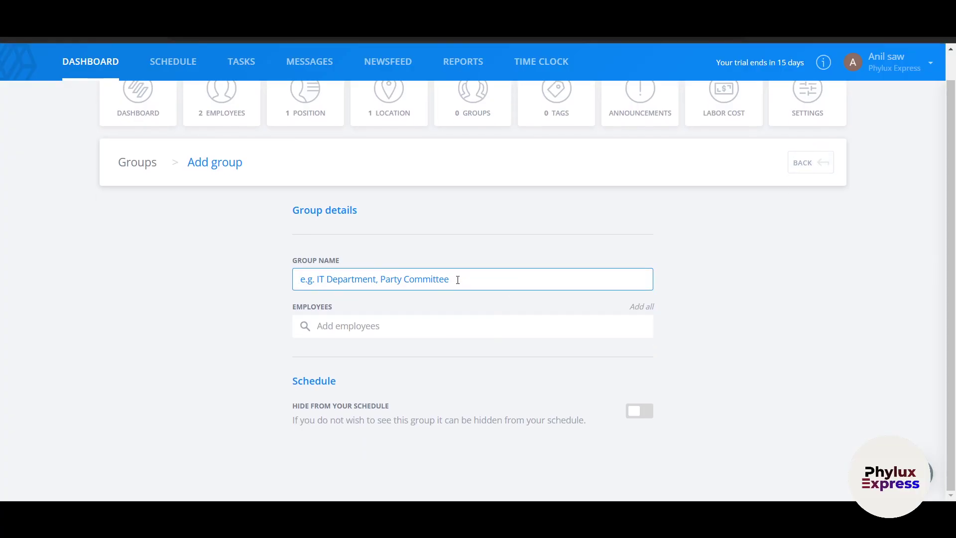
type("All ONE")
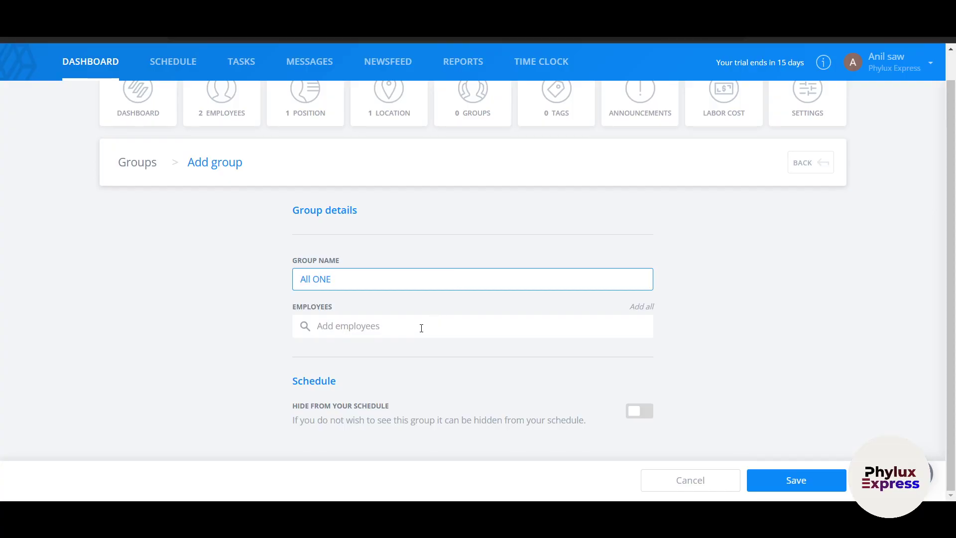
left_click(421, 328)
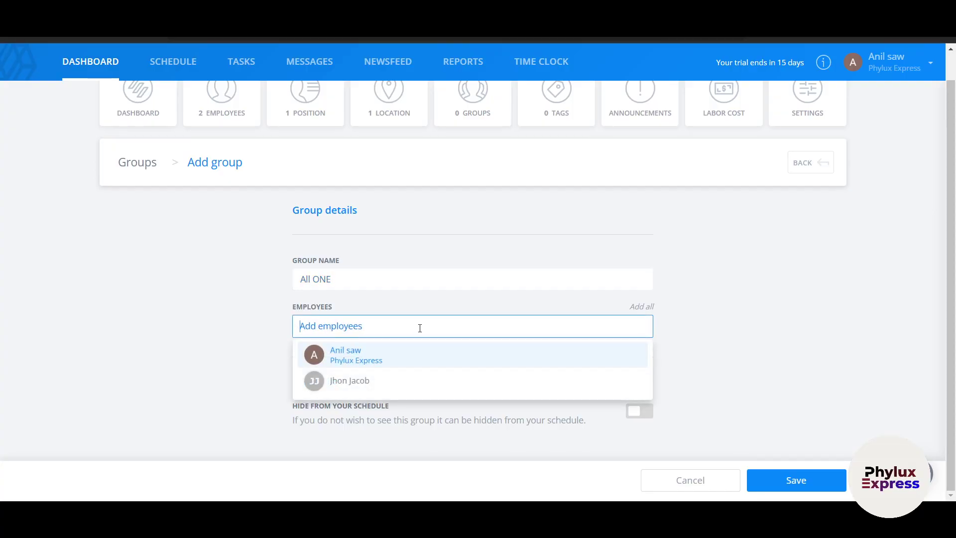
left_click(387, 353)
left_click(352, 375)
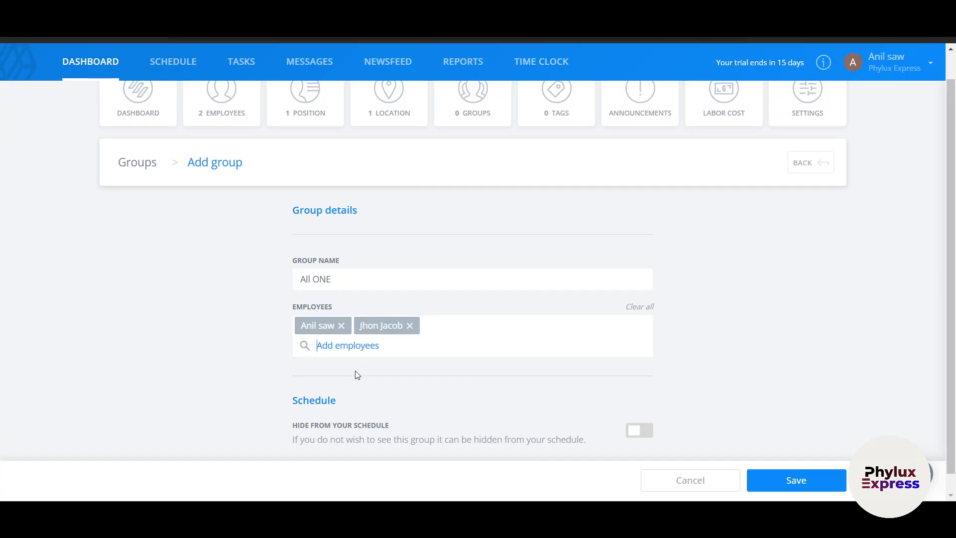
scroll(670, 377, "down", 1)
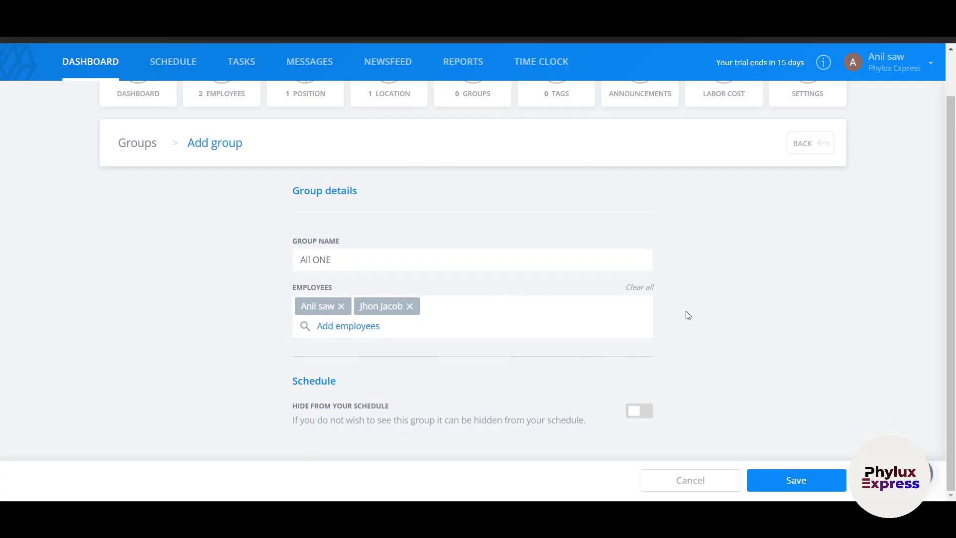
left_click(640, 416)
left_click(805, 483)
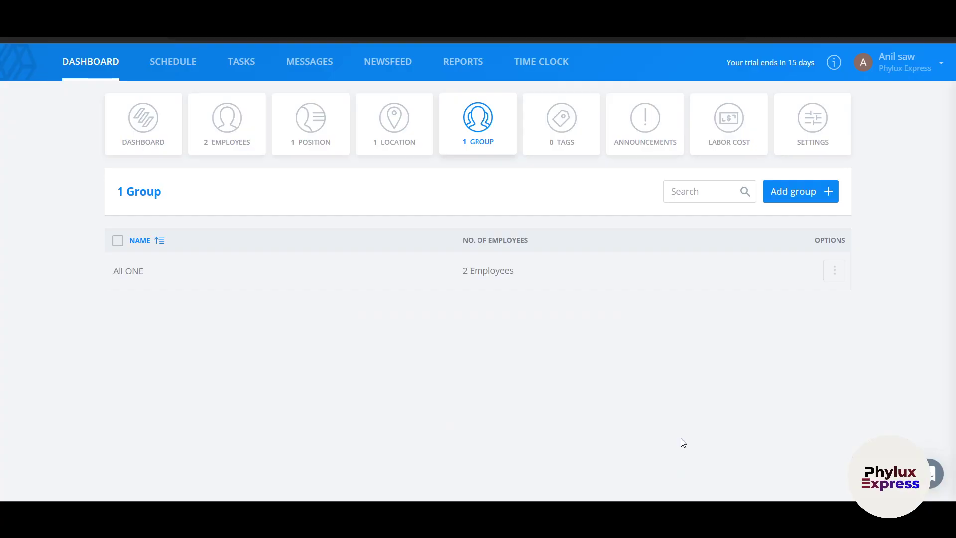
left_click(567, 147)
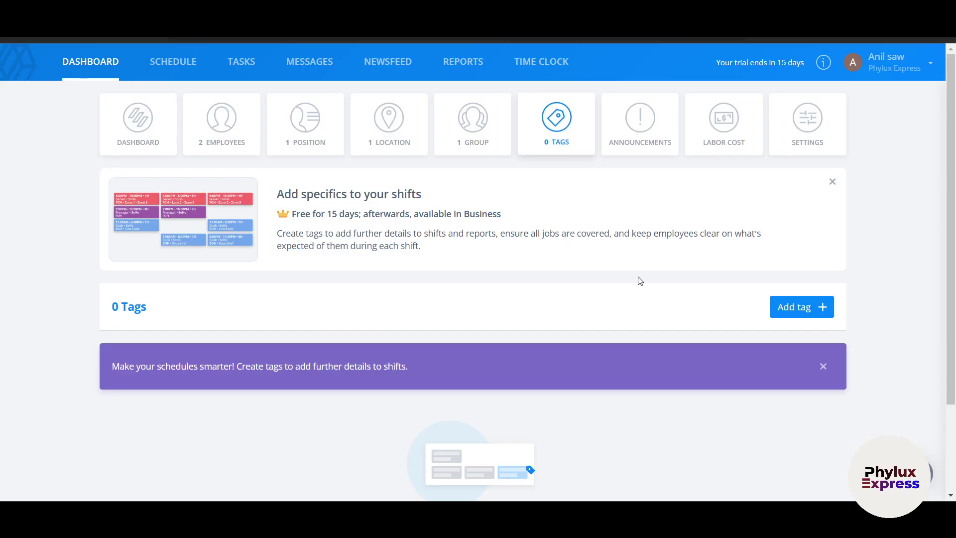
- Start a new tag, then abandon it for the Labor cost page
left_click(805, 311)
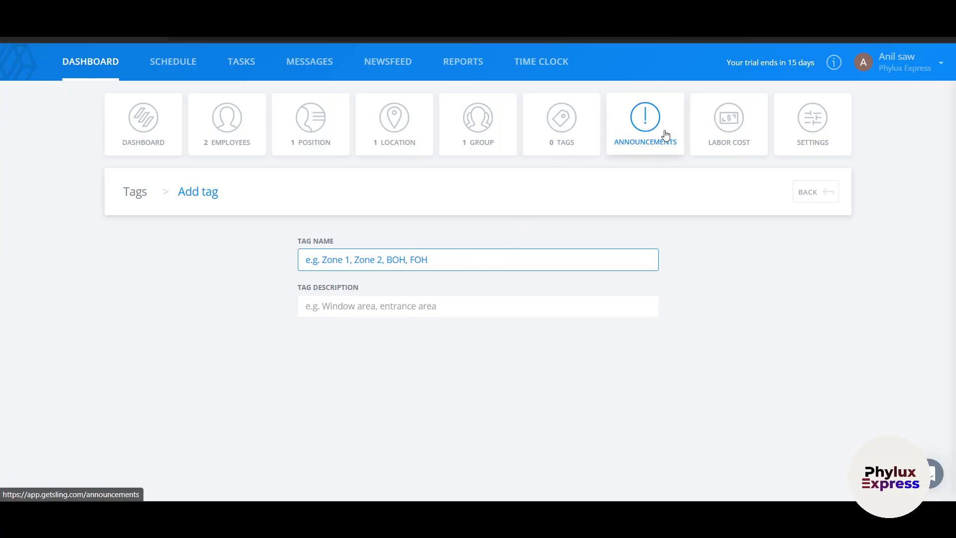
left_click(738, 143)
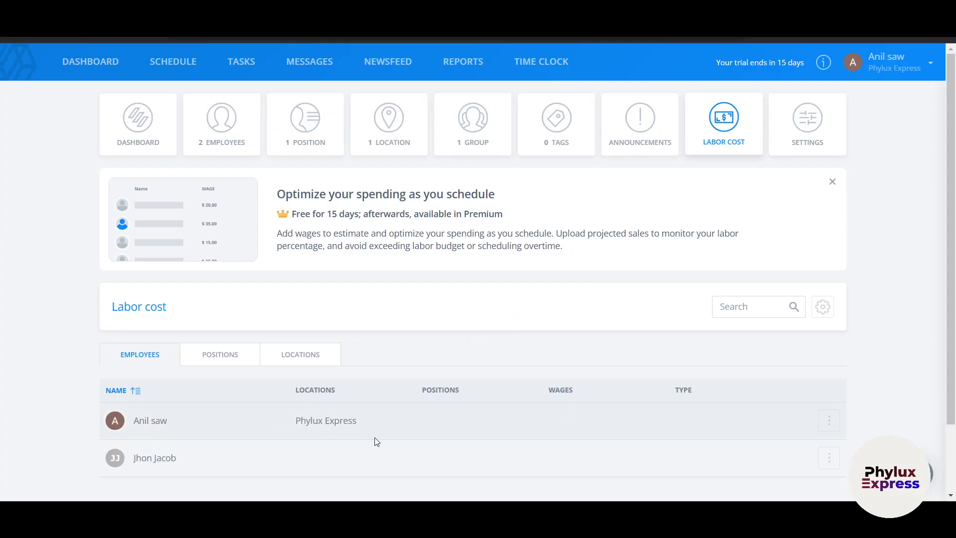
- Browse the settings Preferences, then return to the 24–30 Mar full schedule
left_click(808, 125)
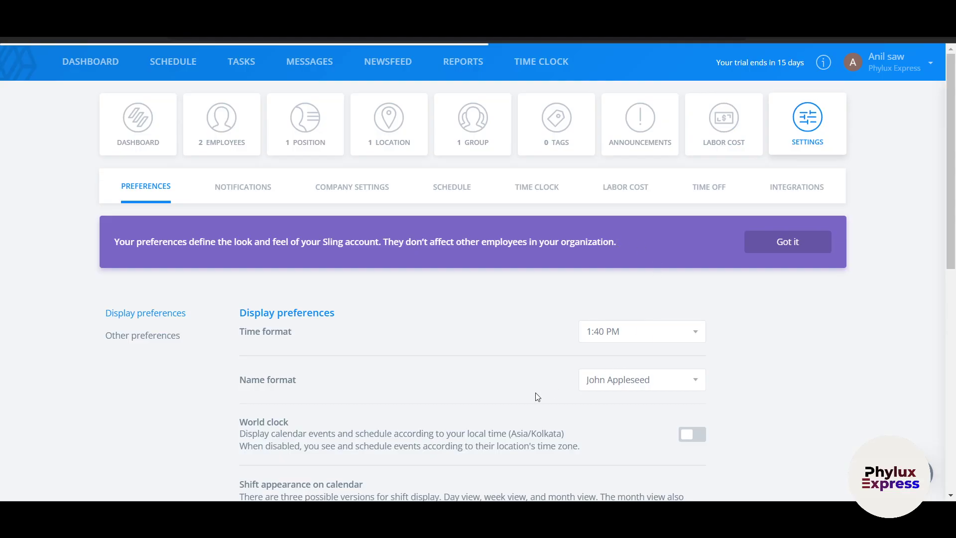
scroll(536, 396, "down", 3)
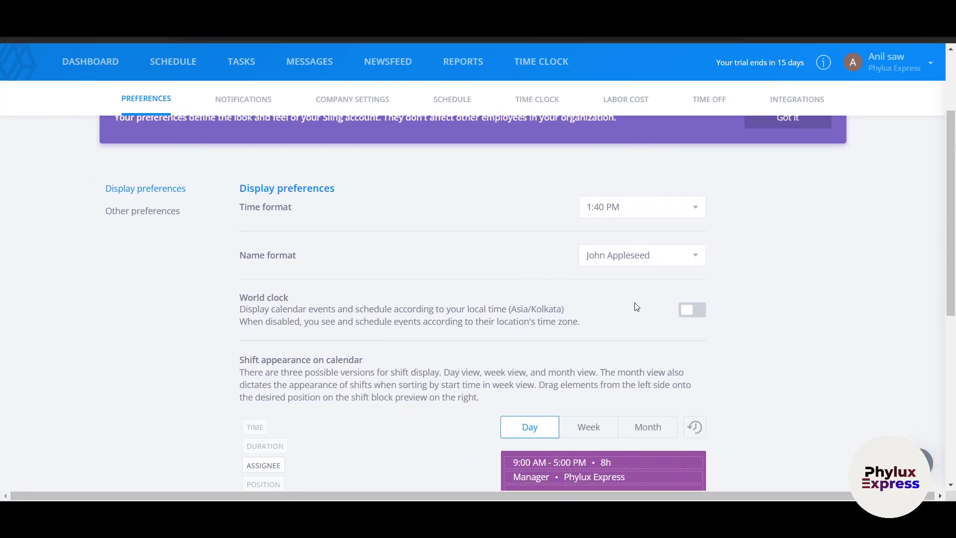
scroll(747, 309, "down", 2)
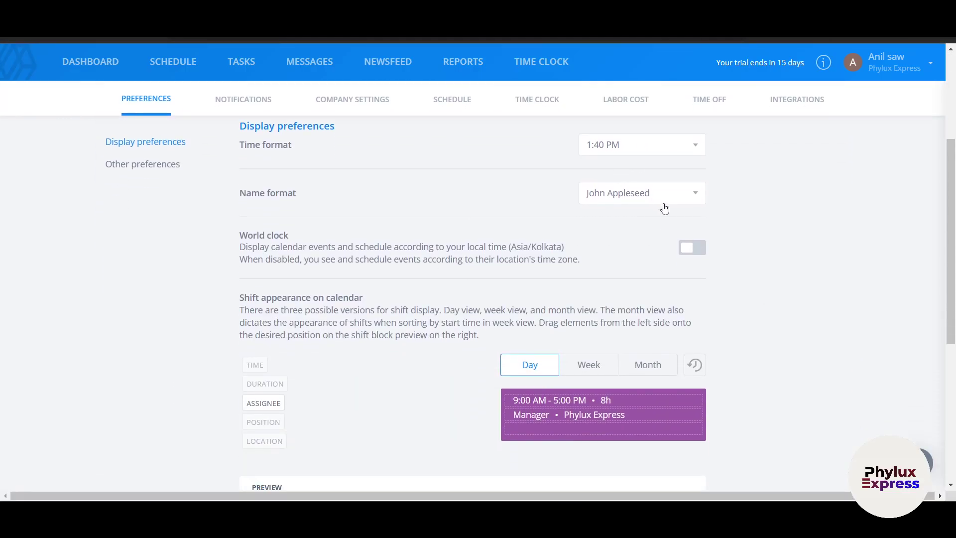
scroll(761, 333, "down", 3)
scroll(605, 331, "down", 3)
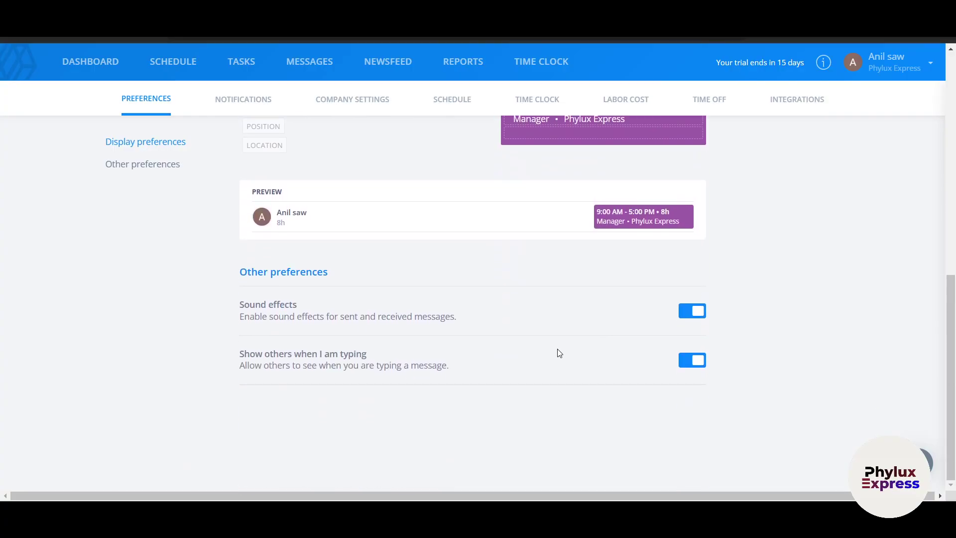
scroll(531, 391, "up", 4)
scroll(534, 391, "up", 5)
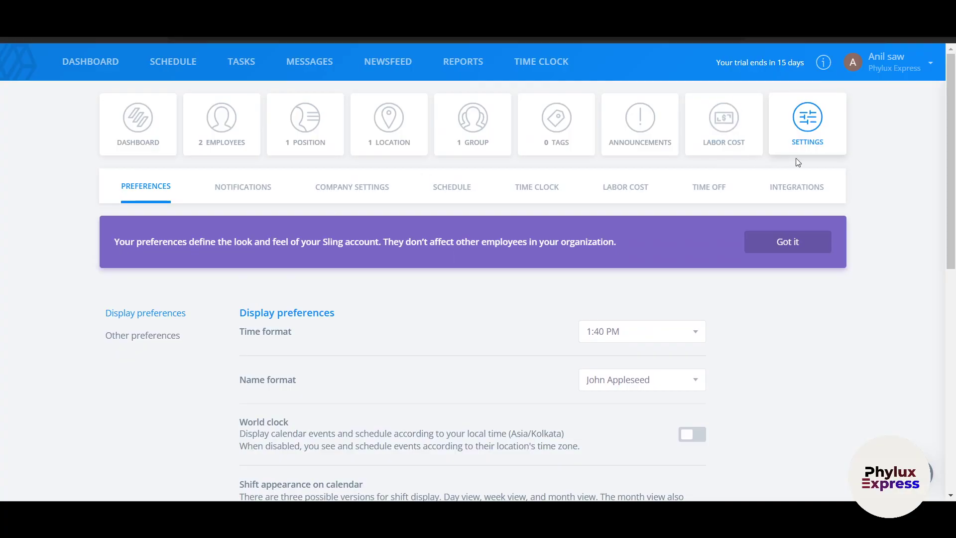
left_click(183, 62)
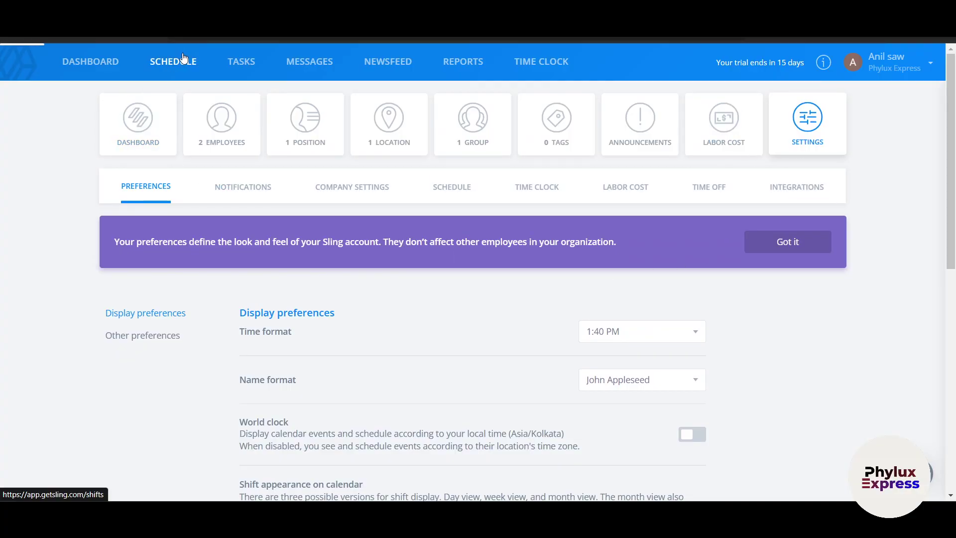
scroll(234, 324, "down", 2)
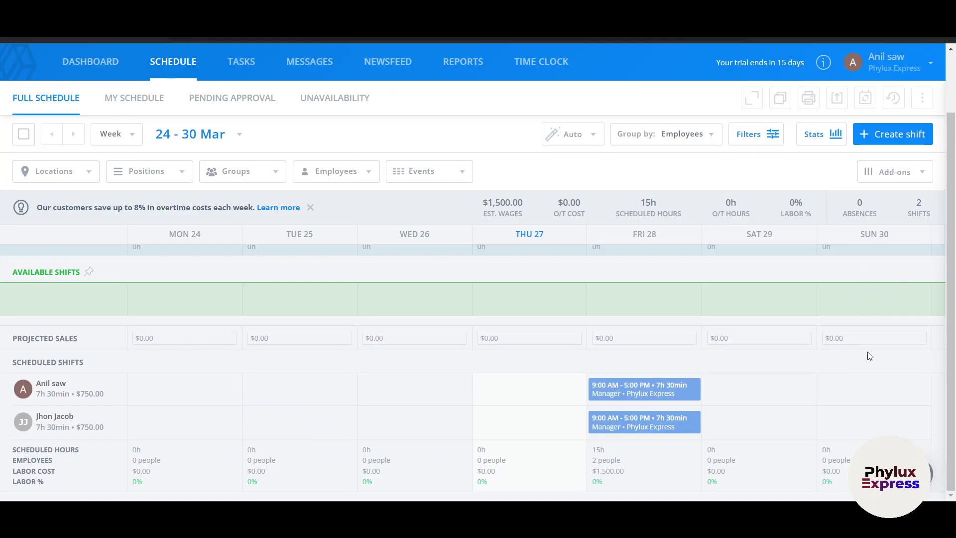
- Start a shift on Sun 30, view shift templates, cancel without adding, then open Task Templates
left_click(859, 391)
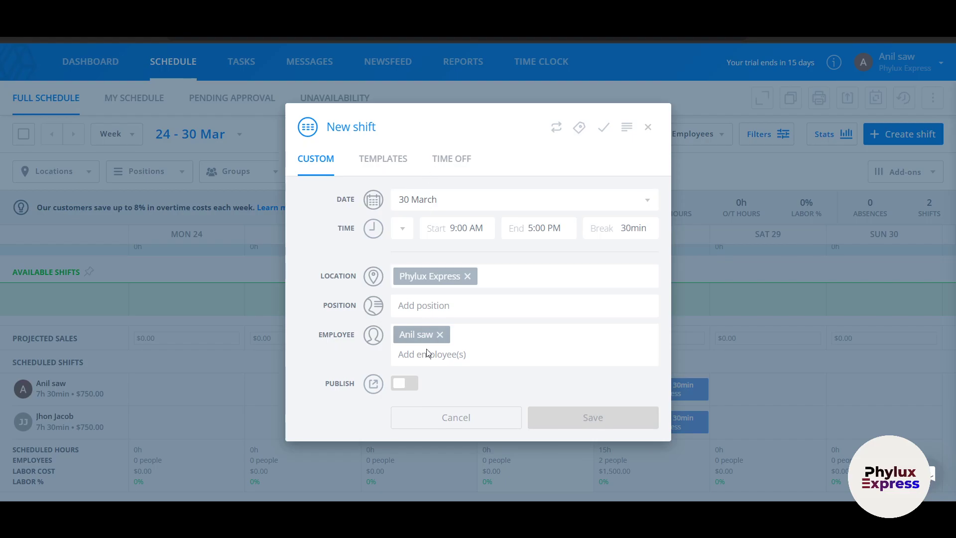
left_click(379, 158)
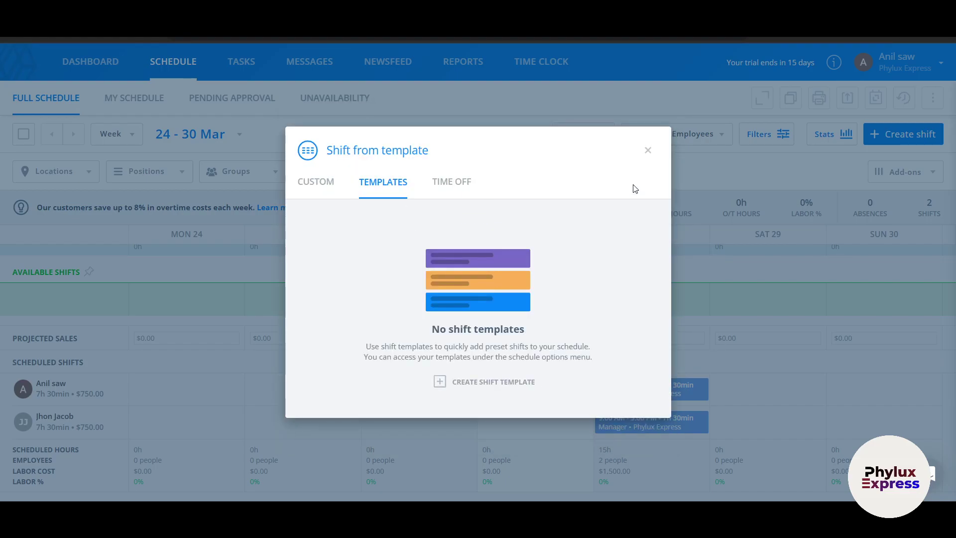
left_click(648, 151)
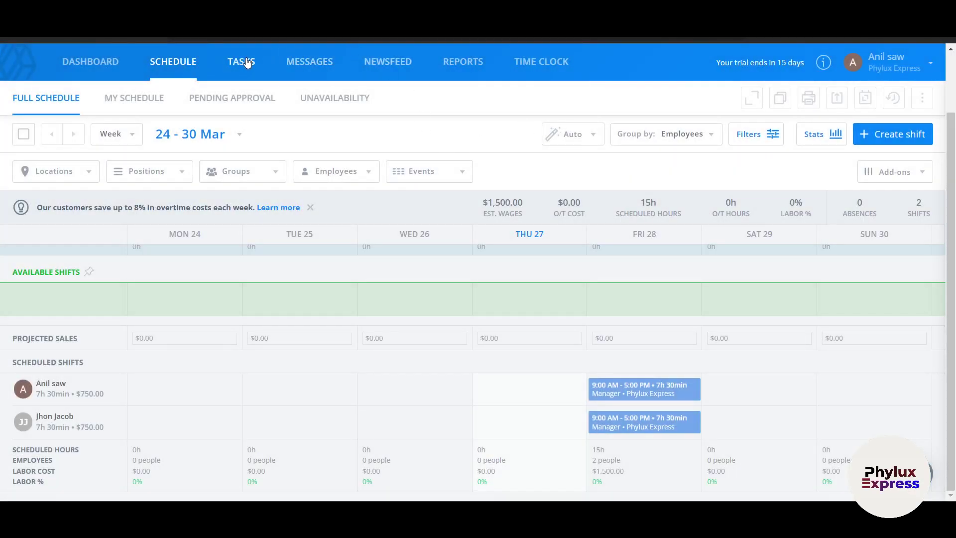
left_click(247, 62)
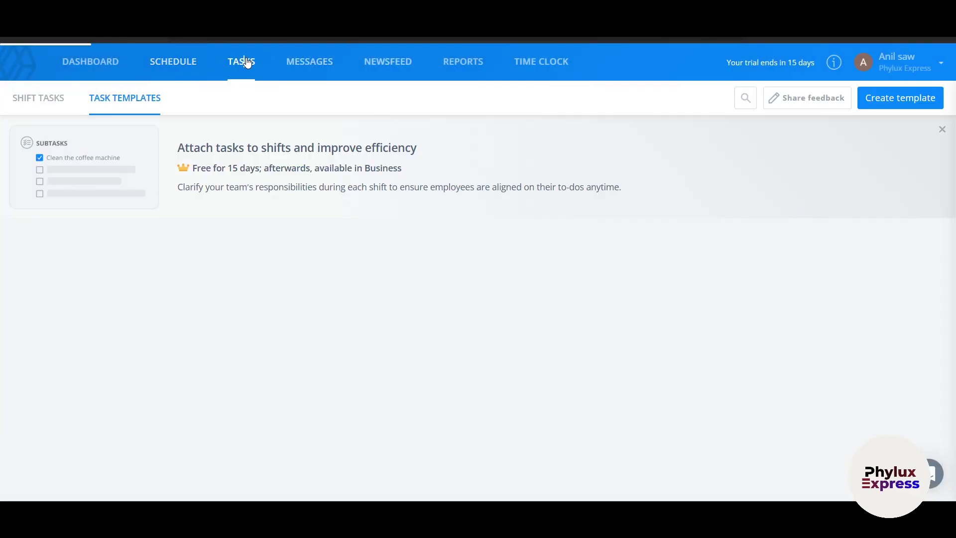
- Create task template 'Tasks 1' with description 'Test', then go to the Messages section
left_click(890, 99)
left_click(435, 223)
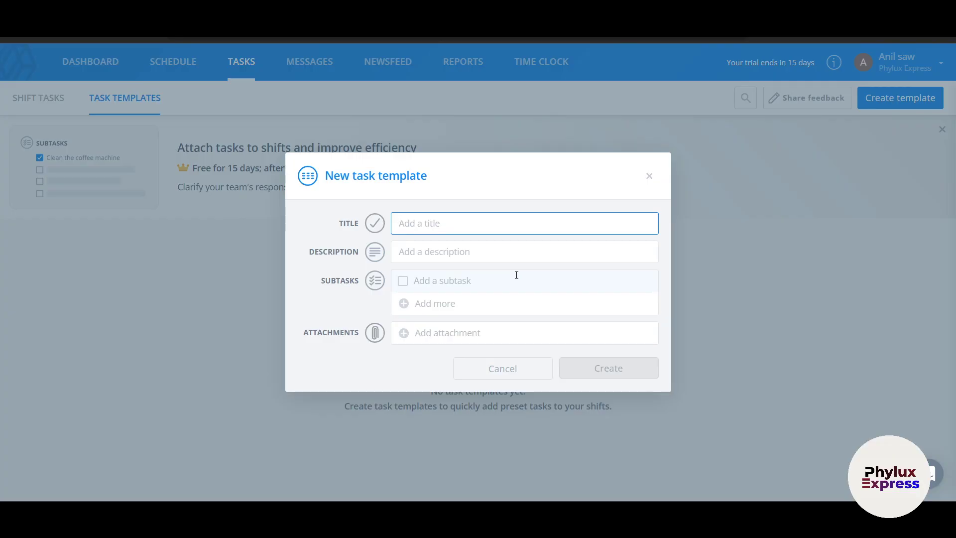
type("t")
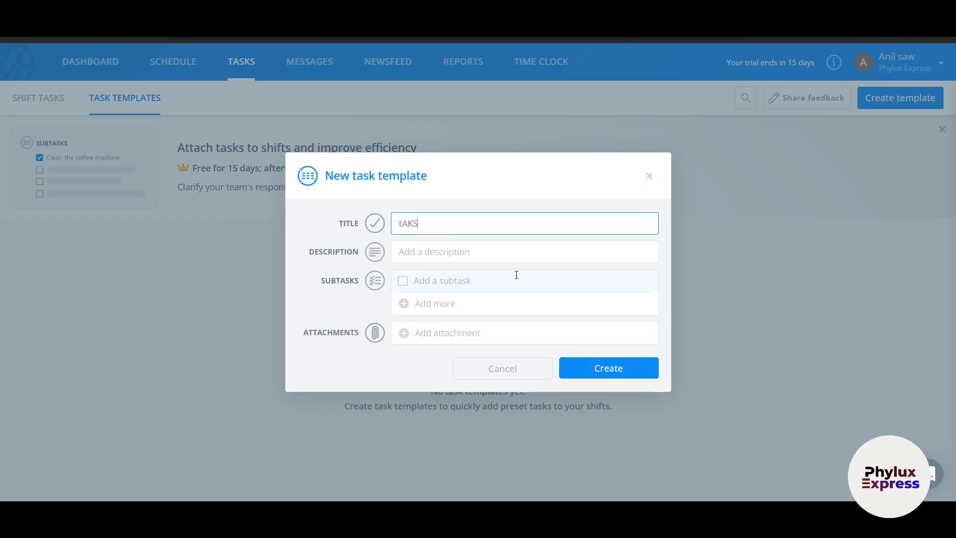
type("AK")
key("BackSpace")
key("BackSpace")
key("BackSpace")
type("T")
left_click(479, 247)
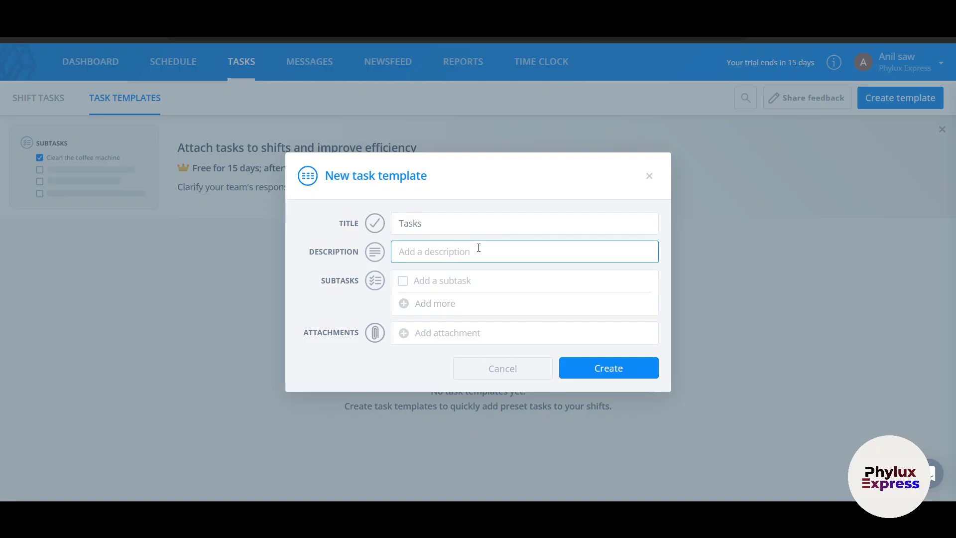
type("Test")
left_click(443, 286)
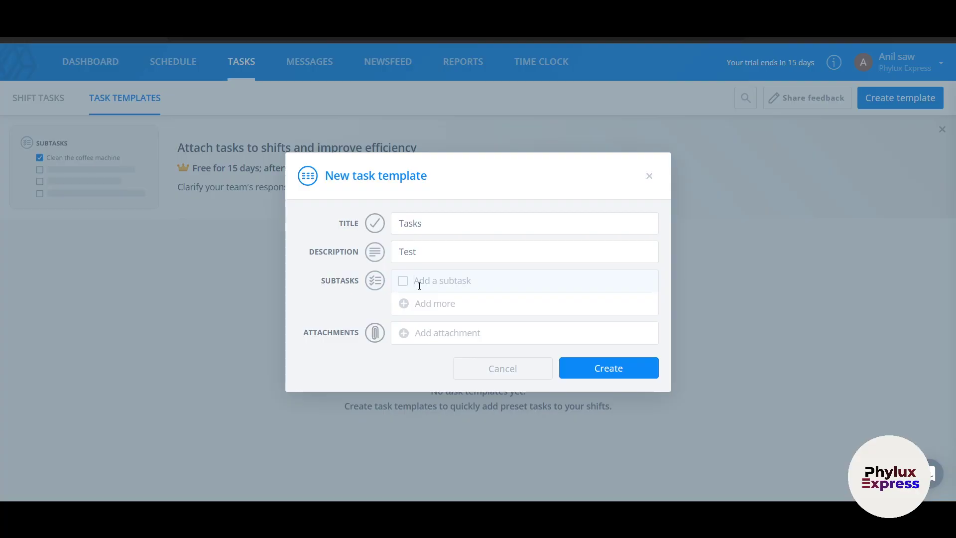
left_click(439, 228)
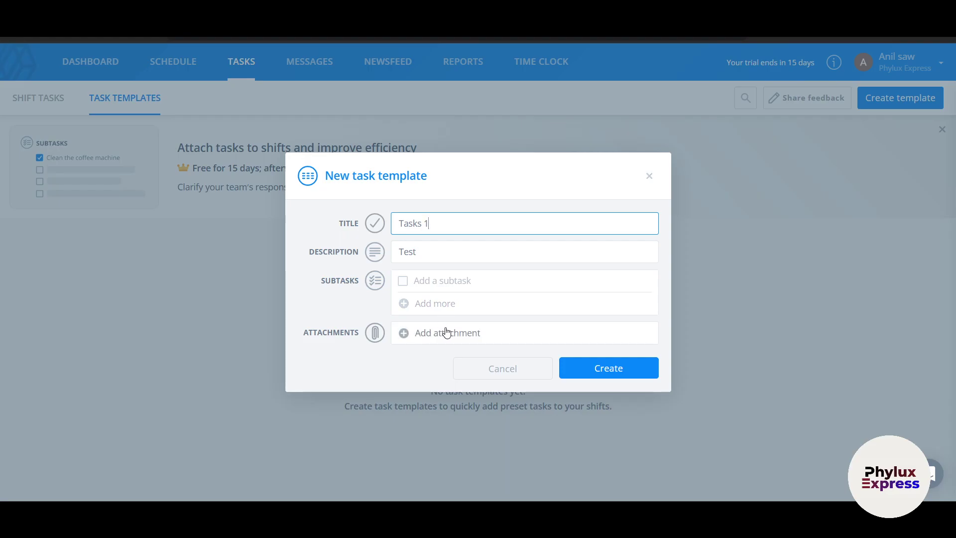
left_click(577, 368)
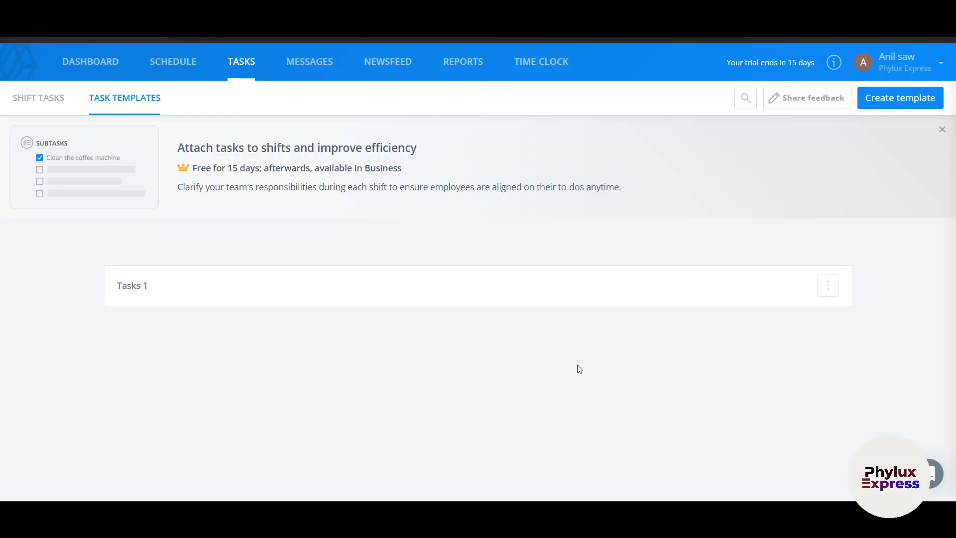
left_click(313, 61)
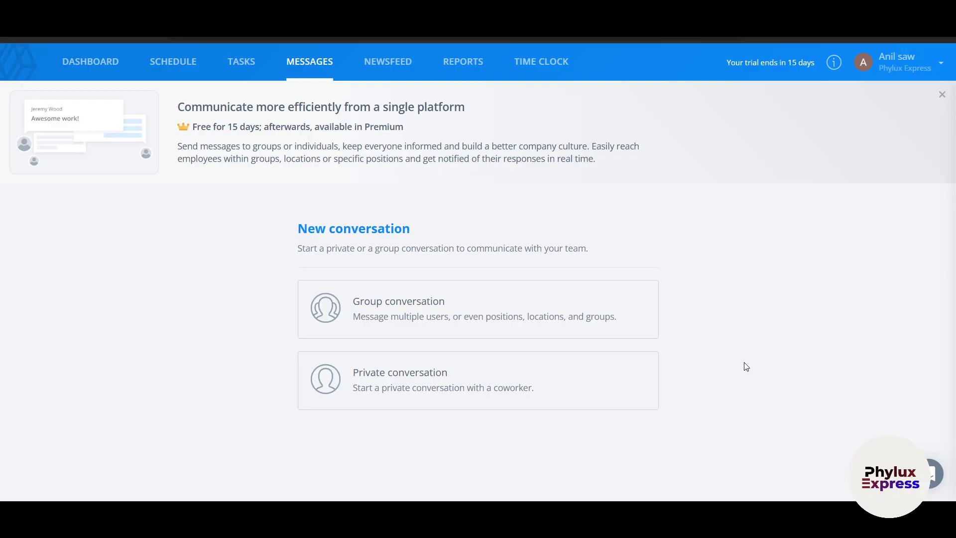
- Open the Newsfeed, cancel creating a page, then show the Labor report for 24 - 30 Mar
left_click(381, 64)
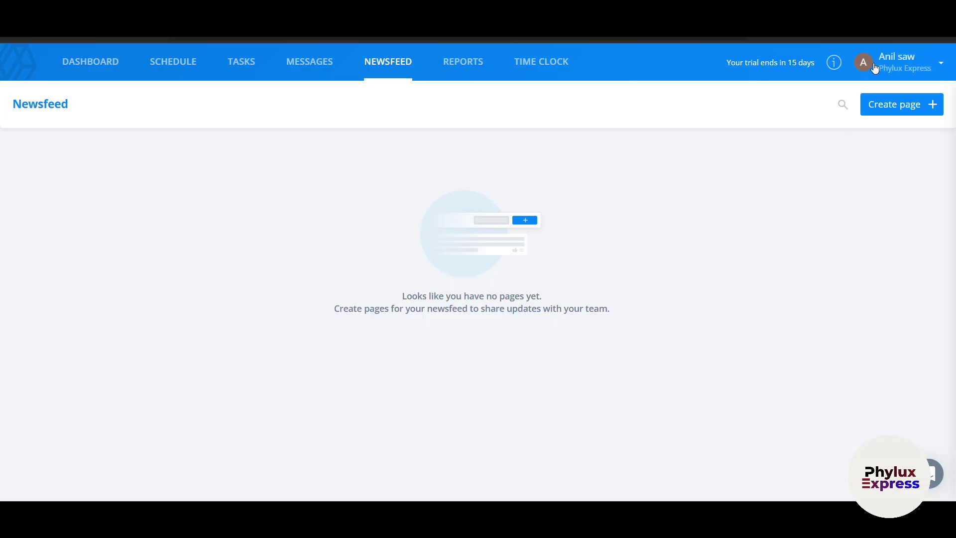
left_click(886, 103)
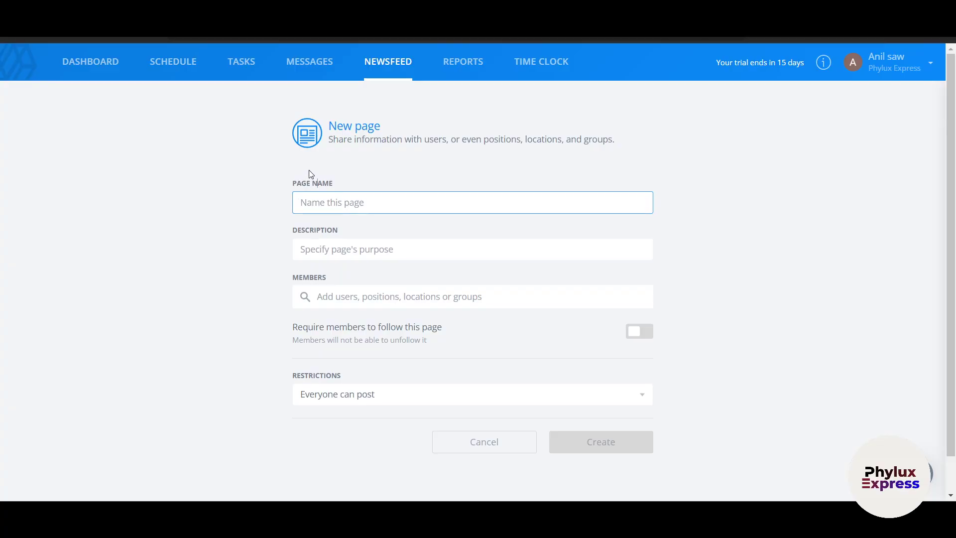
key("Escape")
left_click(455, 75)
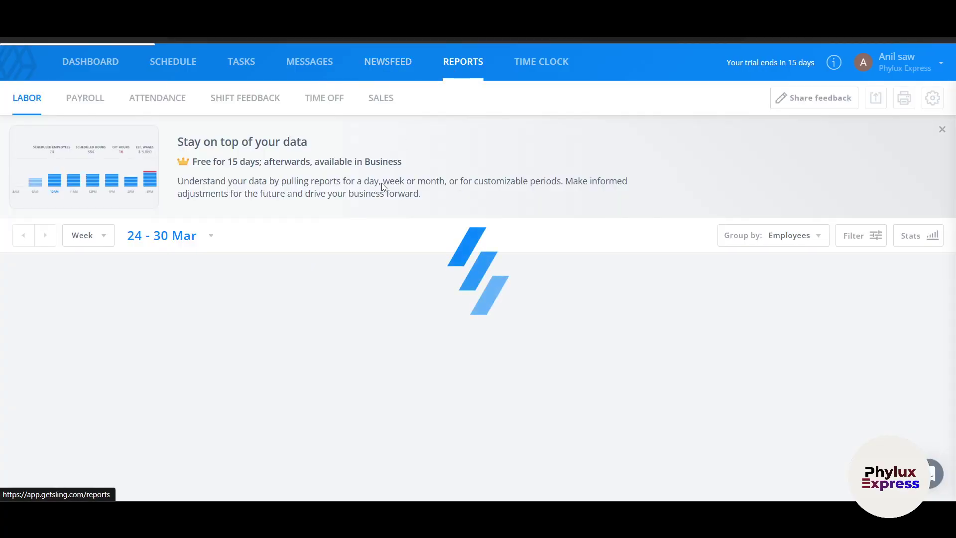